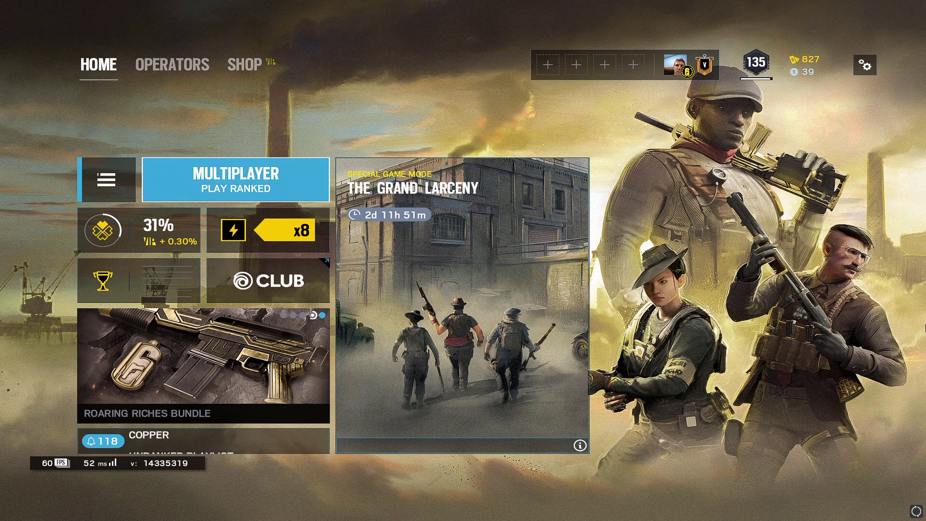
Open the GeForce Experience overlay over the game and look through its settings categories.
key("alt+z")
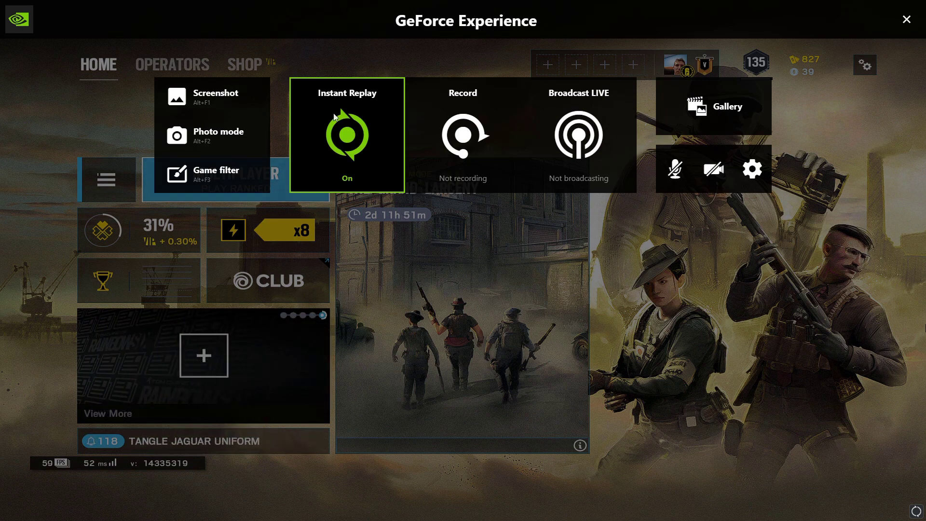
left_click(749, 169)
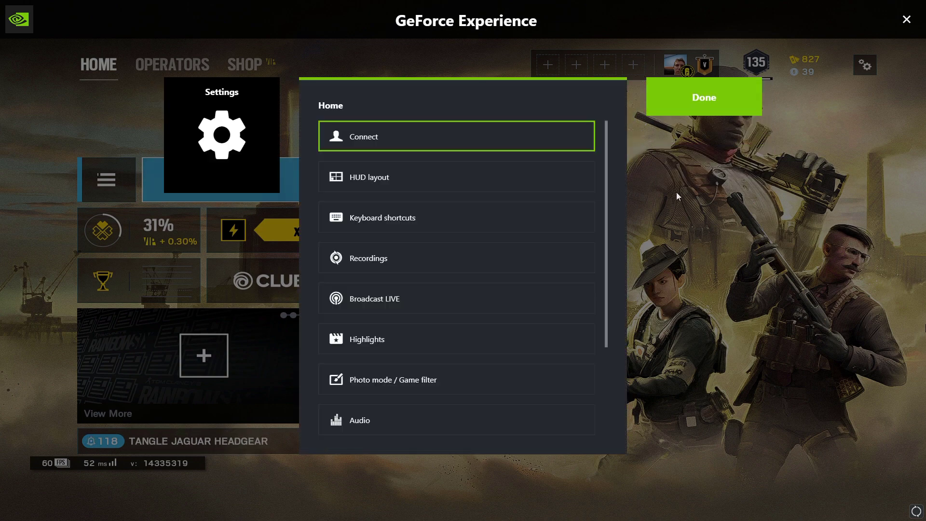
scroll(509, 286, "down", 3)
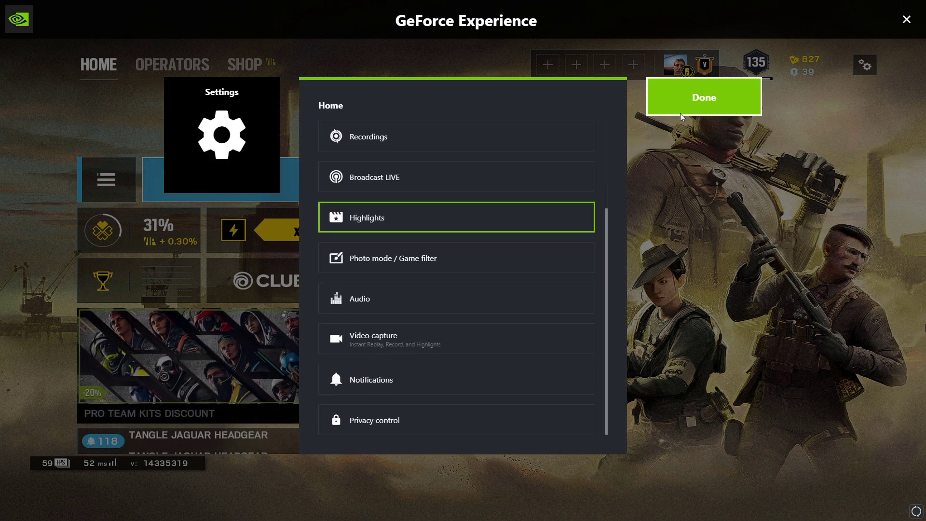
left_click(699, 97)
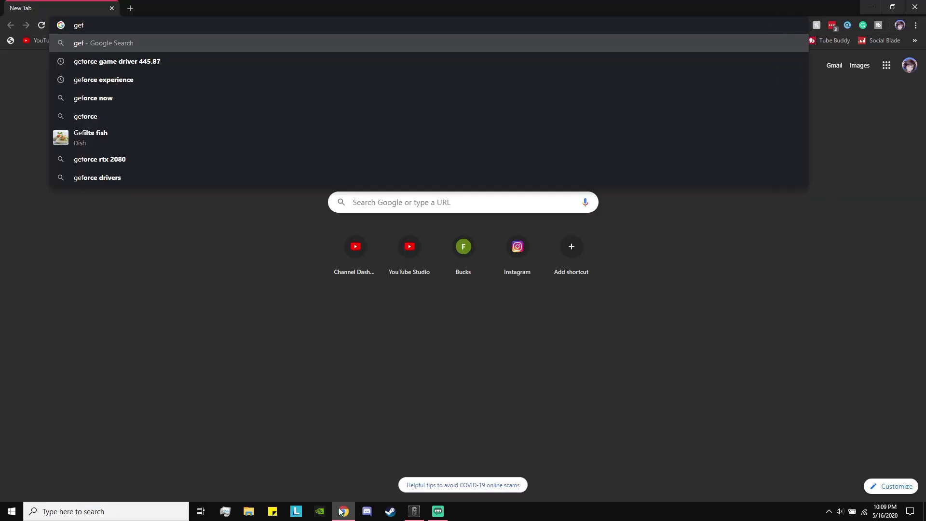
Search Google for GeForce Experience in the browser and open NVIDIA's official GeForce Experience page.
type("or")
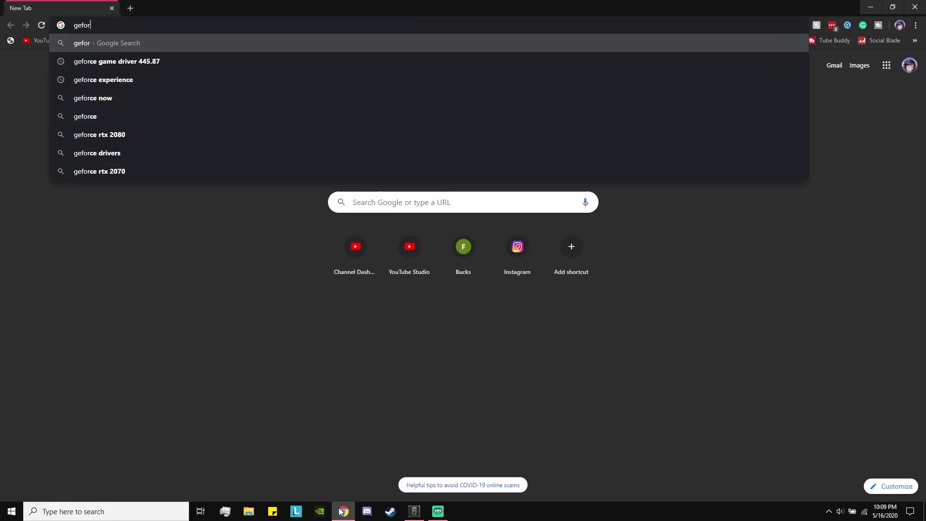
type("ce expreience")
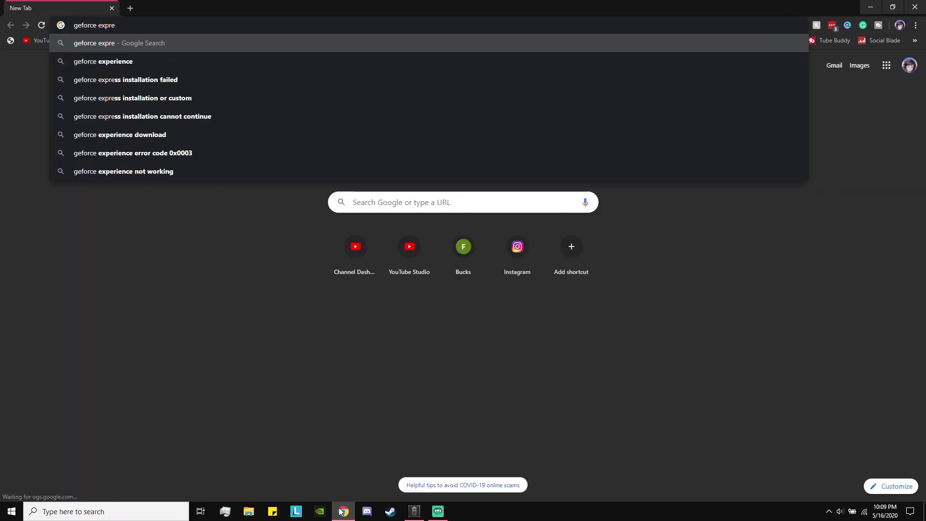
key("Return")
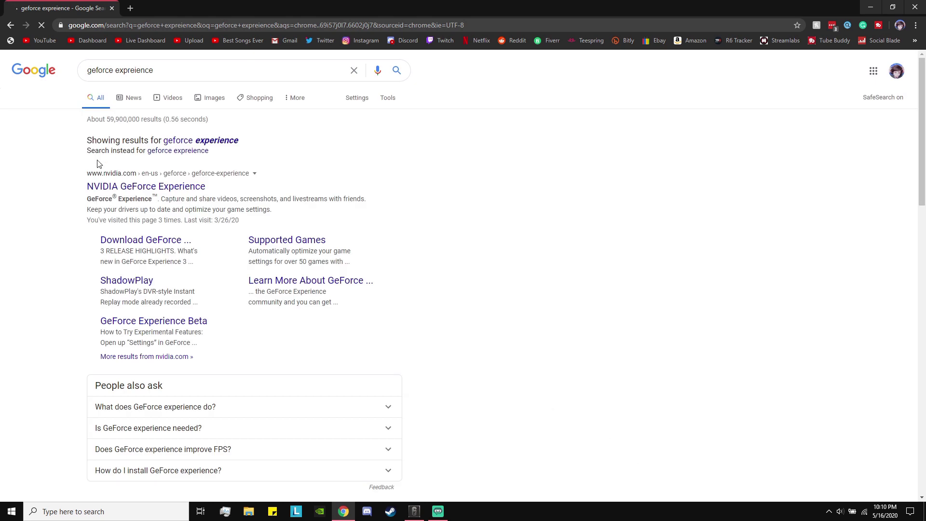
left_click(134, 190)
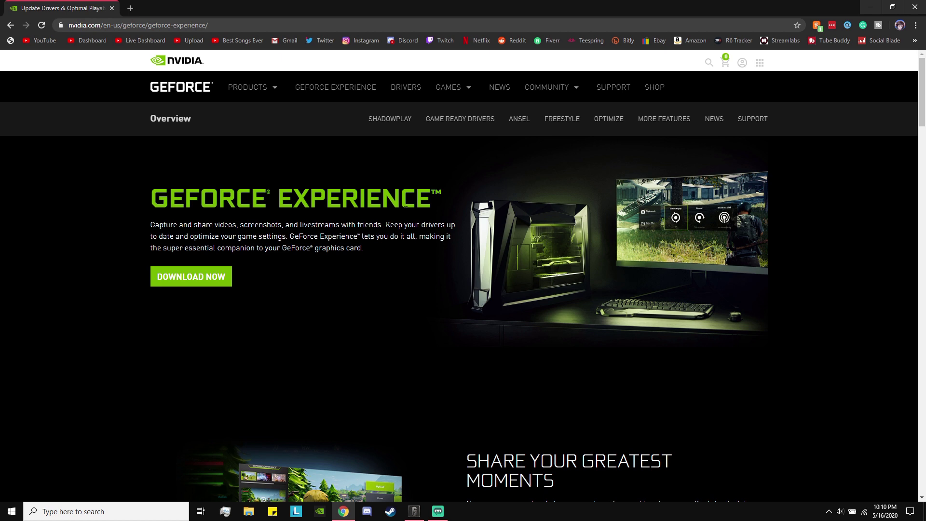
Switch to the GeForce Experience app and open the in-game overlay settings from its general settings.
key("alt+Tab")
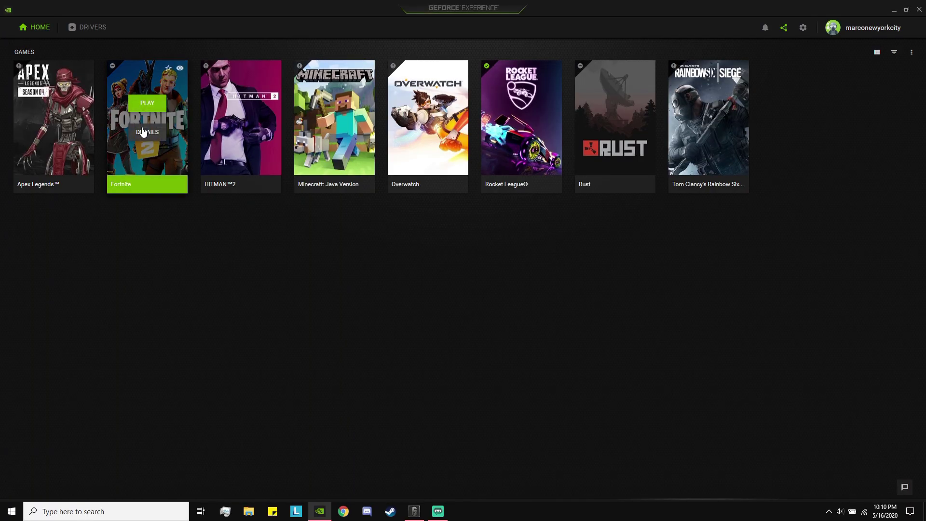
left_click(802, 29)
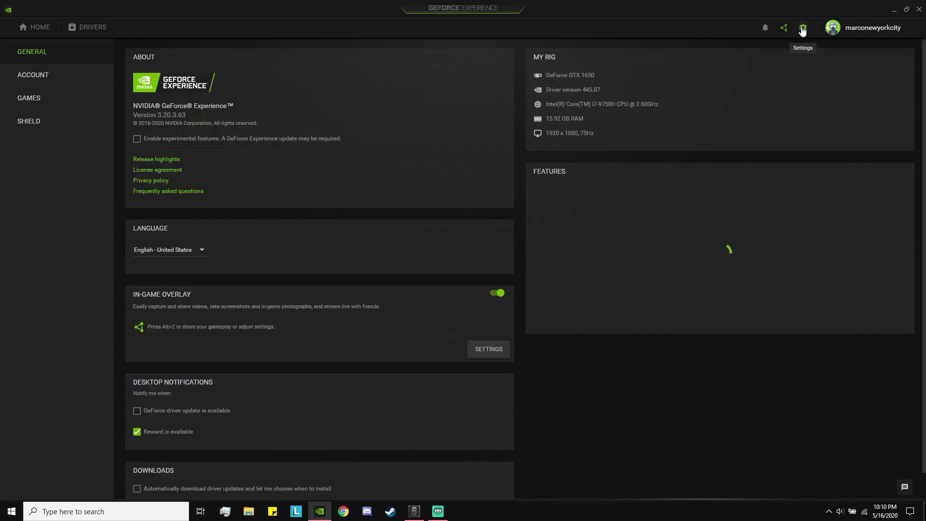
scroll(444, 191, "down", 2)
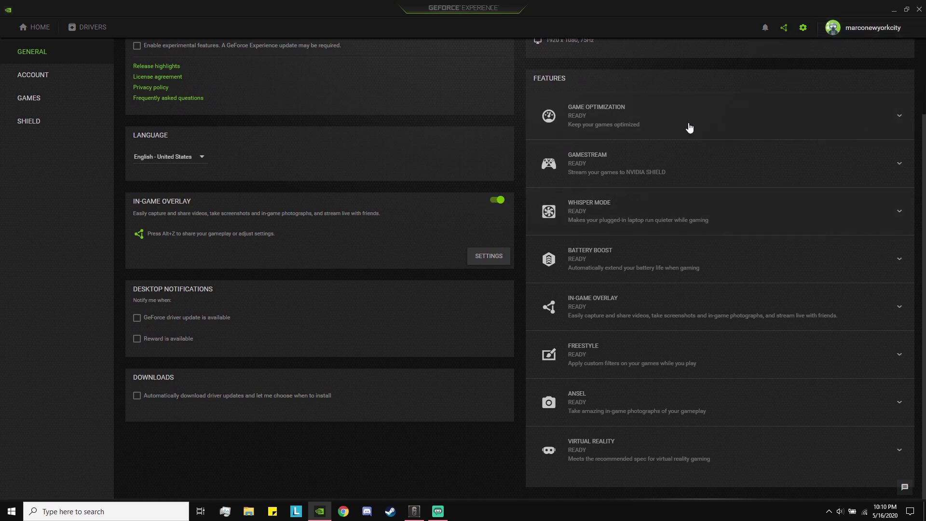
left_click(487, 256)
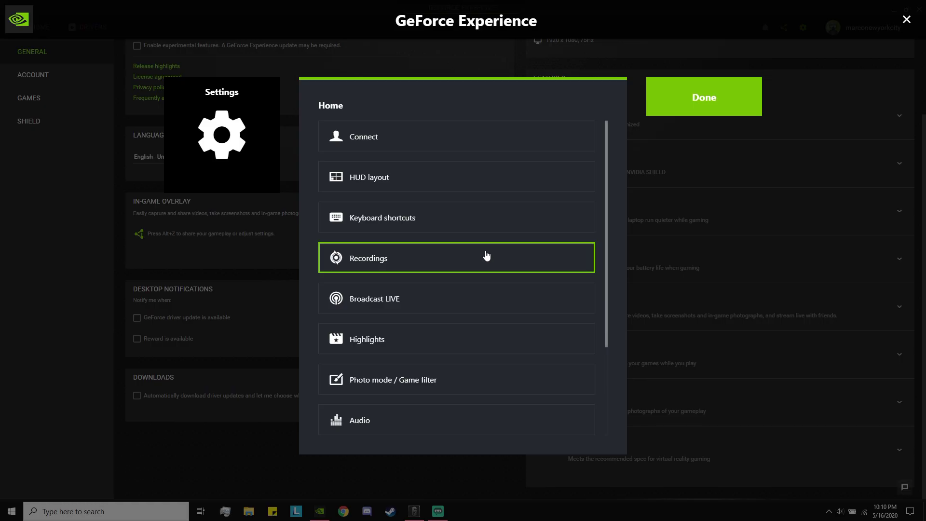
Look through the overlay's settings categories and open the Video capture settings.
scroll(486, 258, "down", 3)
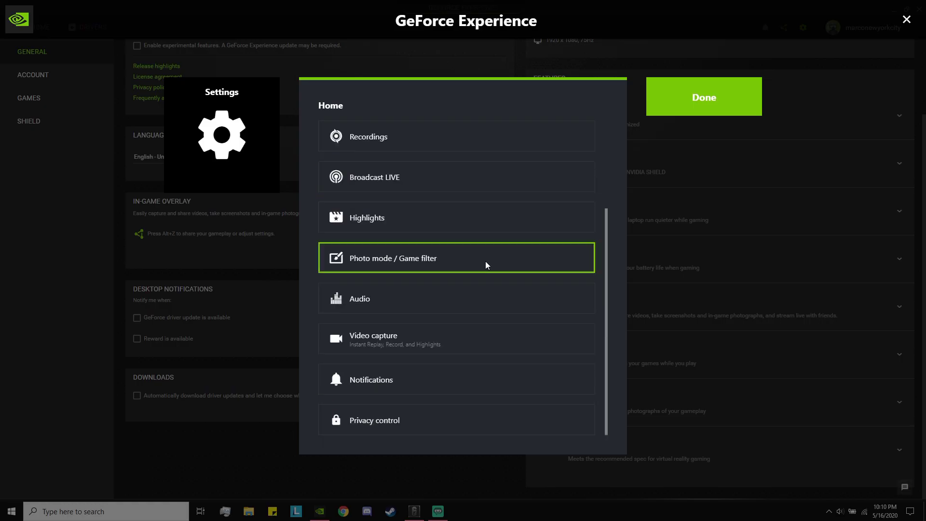
scroll(448, 352, "up", 3)
scroll(416, 205, "down", 3)
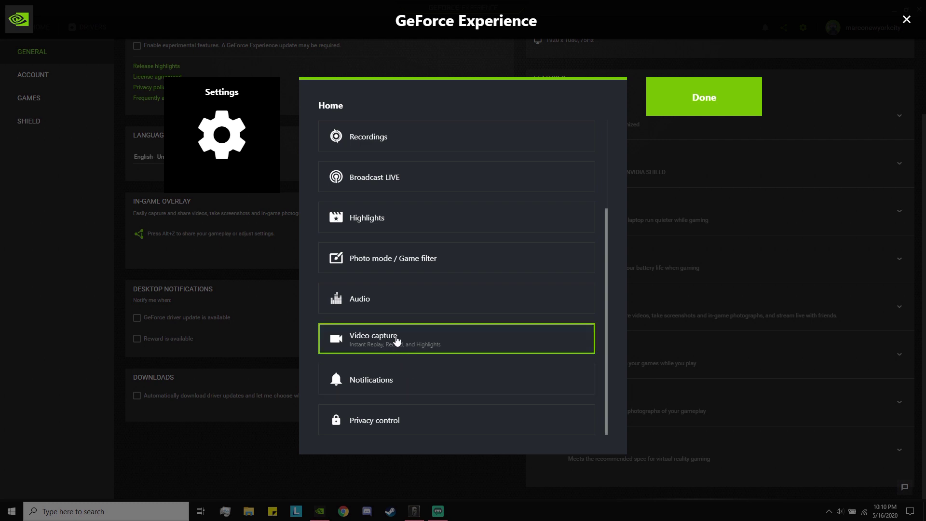
left_click(396, 341)
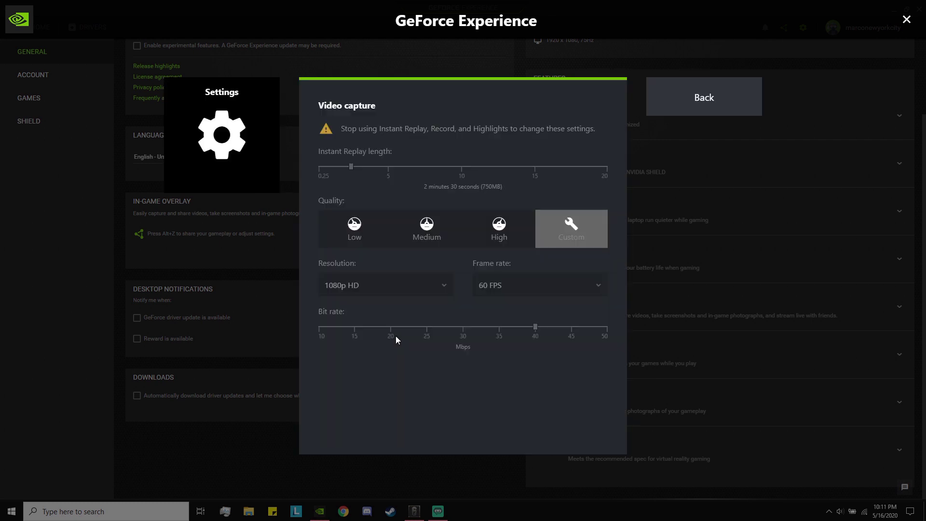
Return to the main overlay and turn Instant Replay off.
left_click(709, 92)
left_click(707, 94)
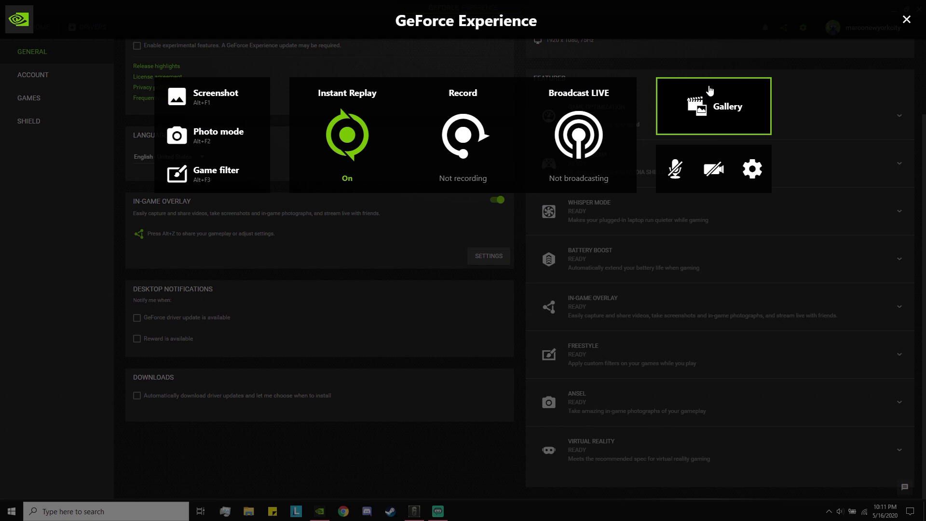
left_click(366, 111)
left_click(341, 202)
Reopen the Video capture settings and review the replay length, quality, resolution, frame rate and bit rate.
left_click(750, 170)
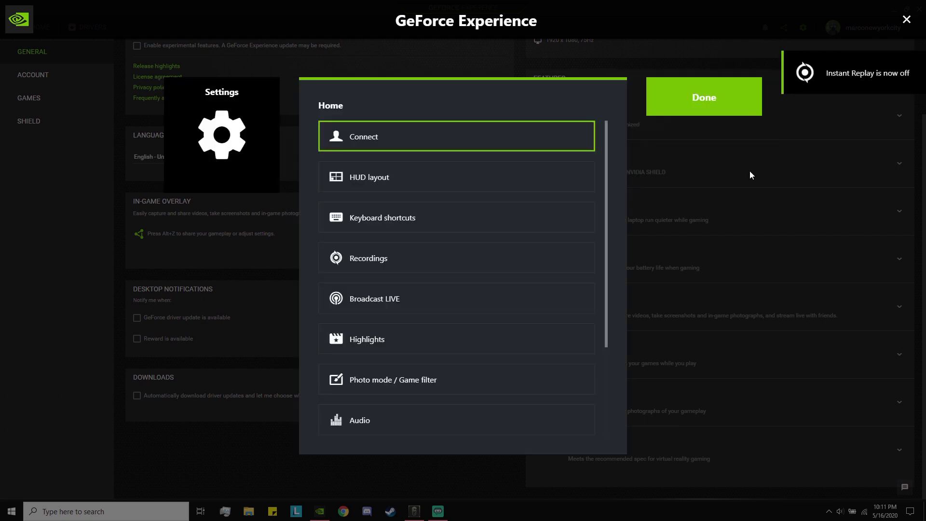
scroll(397, 277, "down", 3)
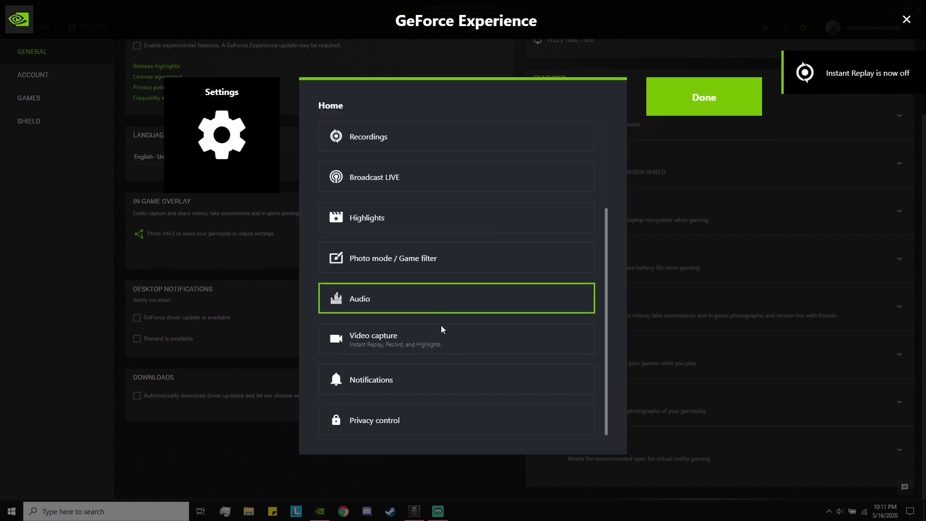
left_click(408, 343)
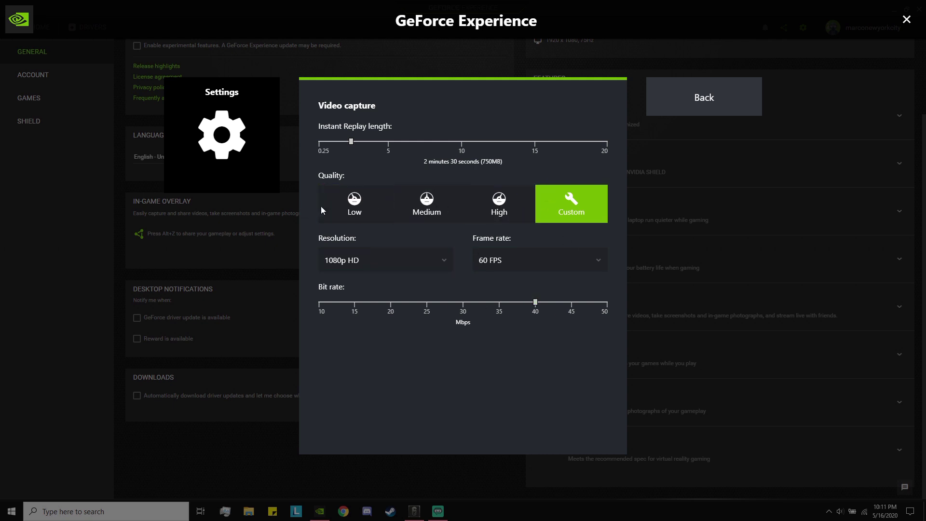
left_click(672, 97)
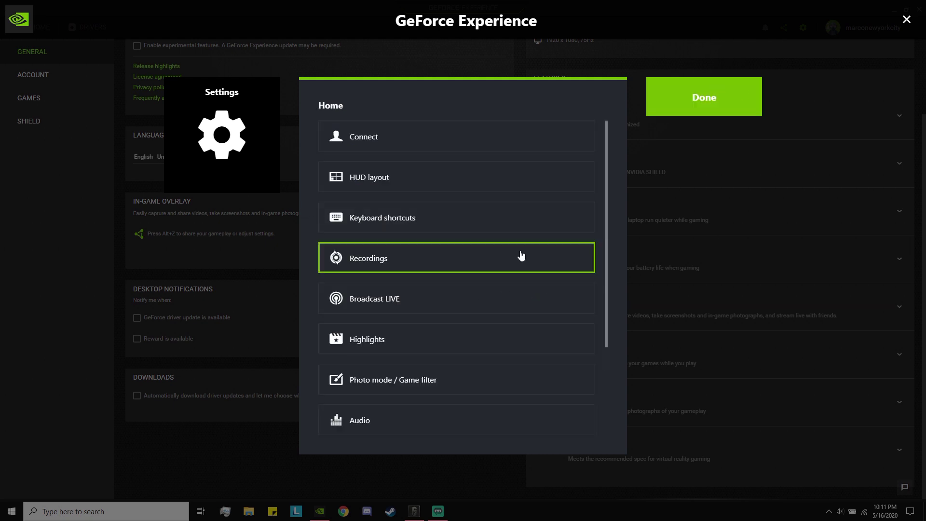
Review the Audio settings for system sounds, microphone and audio tracks, and return to the main overlay.
scroll(522, 256, "down", 2)
scroll(521, 241, "down", 1)
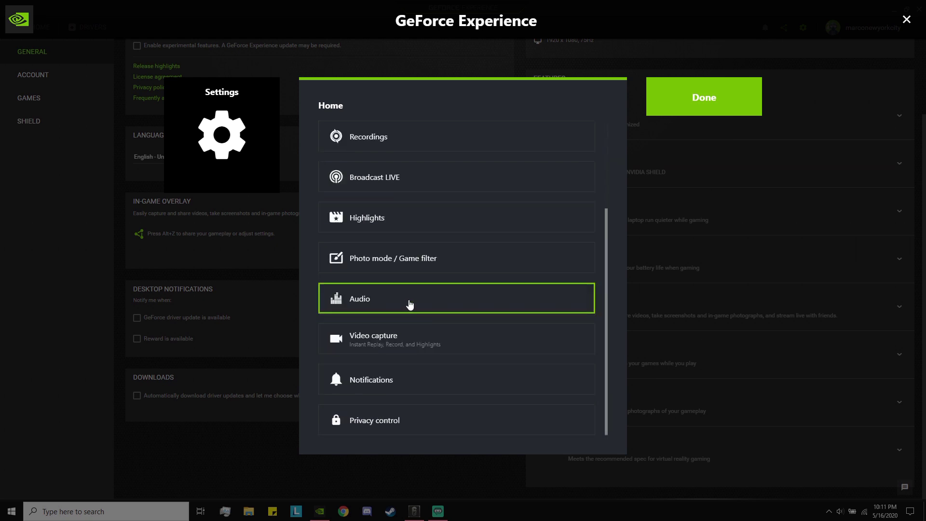
left_click(409, 304)
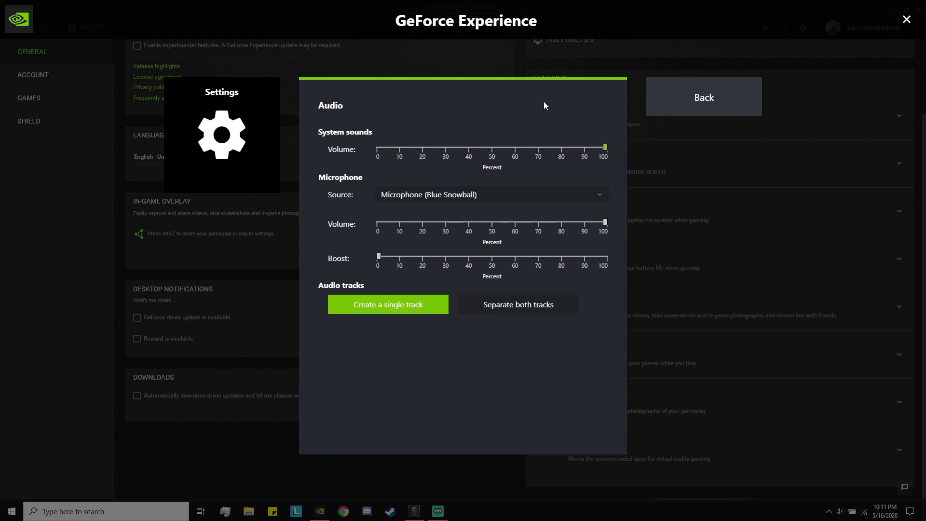
left_click(710, 100)
left_click(693, 87)
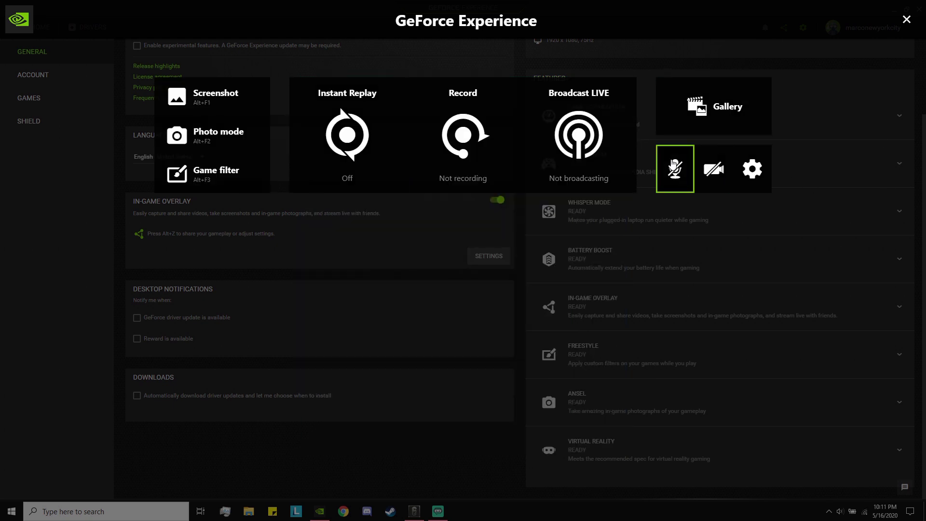
Examine the microphone mode options: Push-to-talk, Always on and Off.
left_click(675, 168)
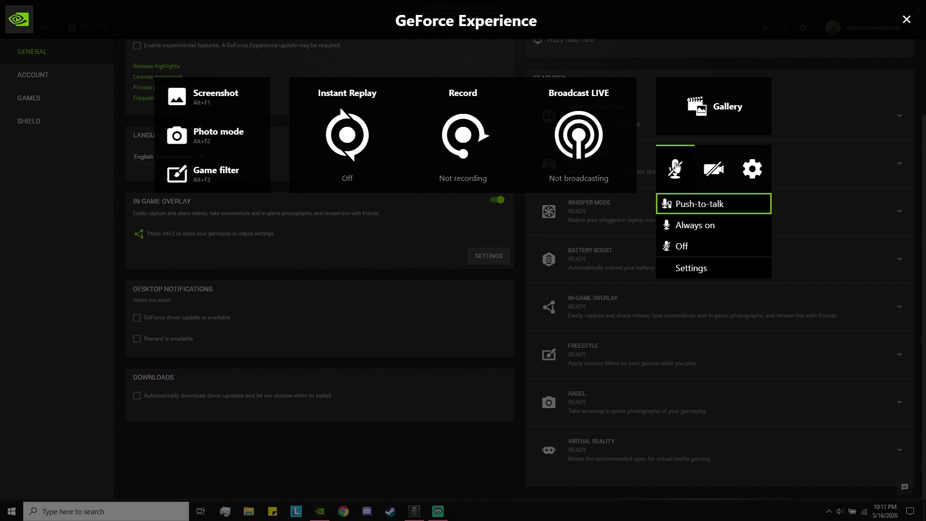
left_click(680, 201)
left_click(672, 167)
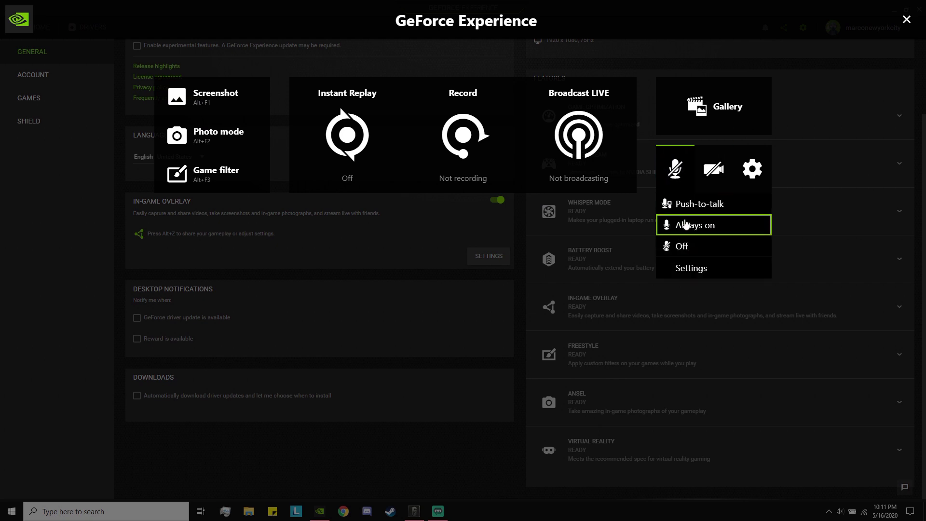
Browse the overlay's settings categories, view the general keyboard shortcuts, and close the overlay.
left_click(753, 169)
scroll(406, 349, "down", 2)
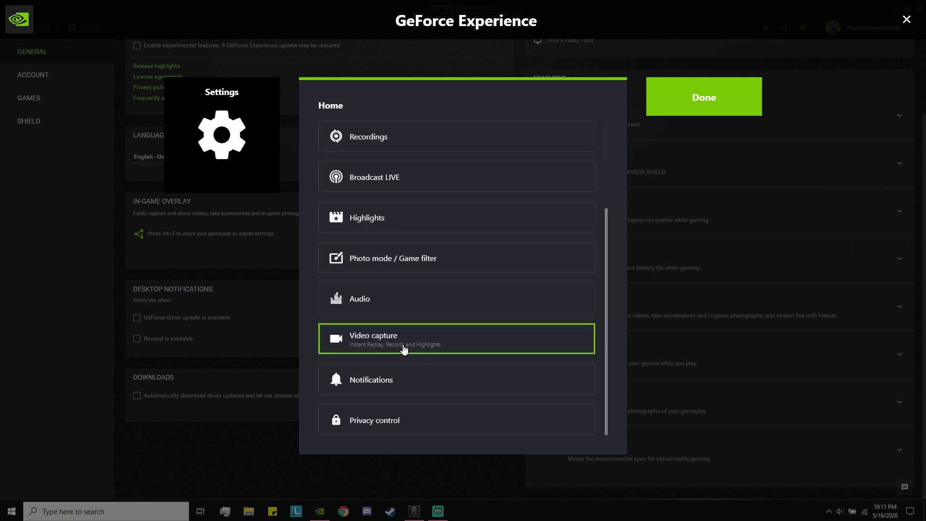
scroll(397, 180, "up", 2)
scroll(333, 372, "down", 1)
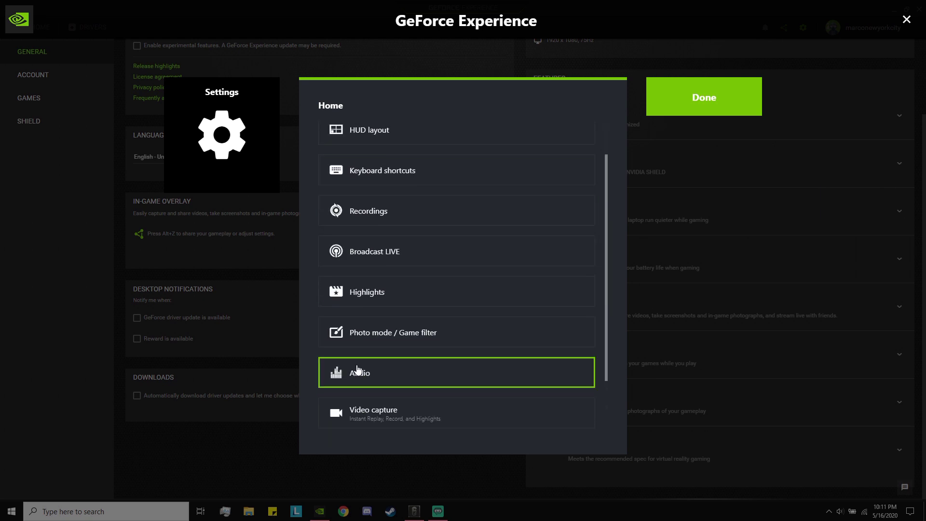
scroll(364, 357, "up", 1)
scroll(365, 359, "down", 3)
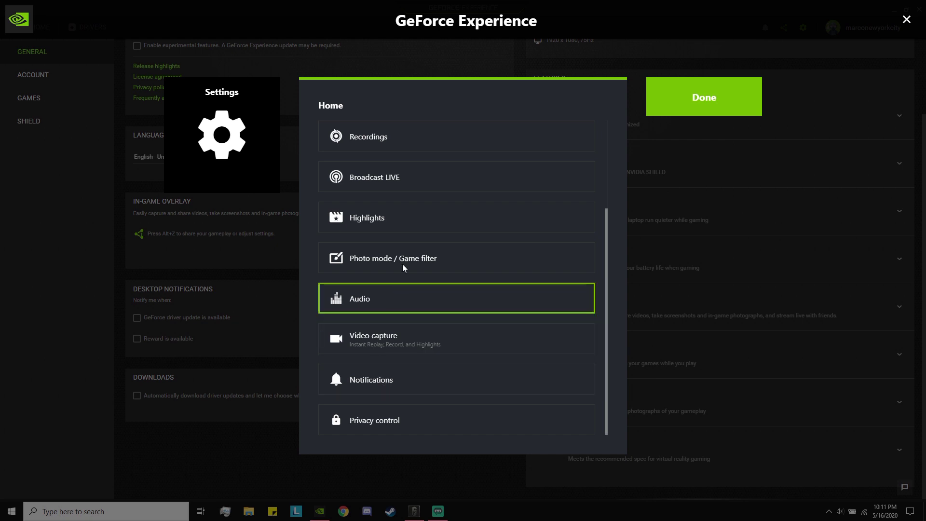
scroll(407, 260, "up", 3)
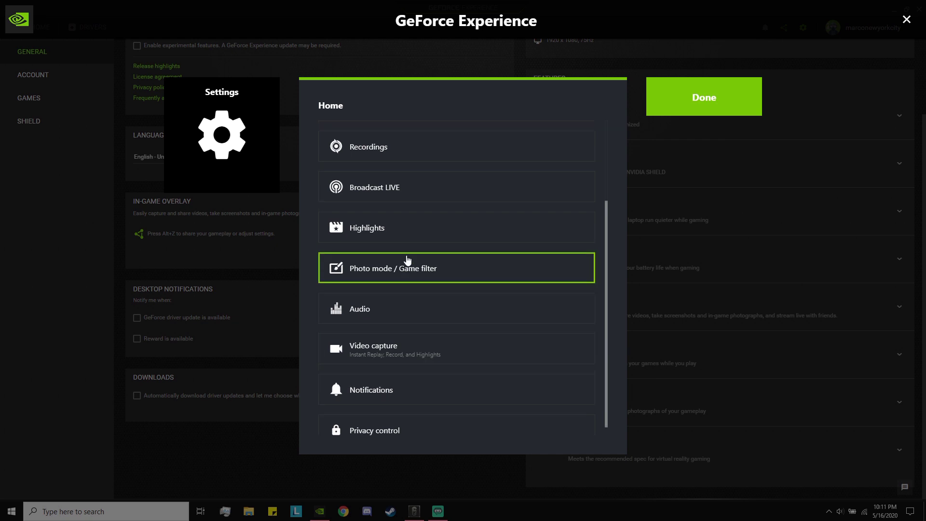
left_click(407, 220)
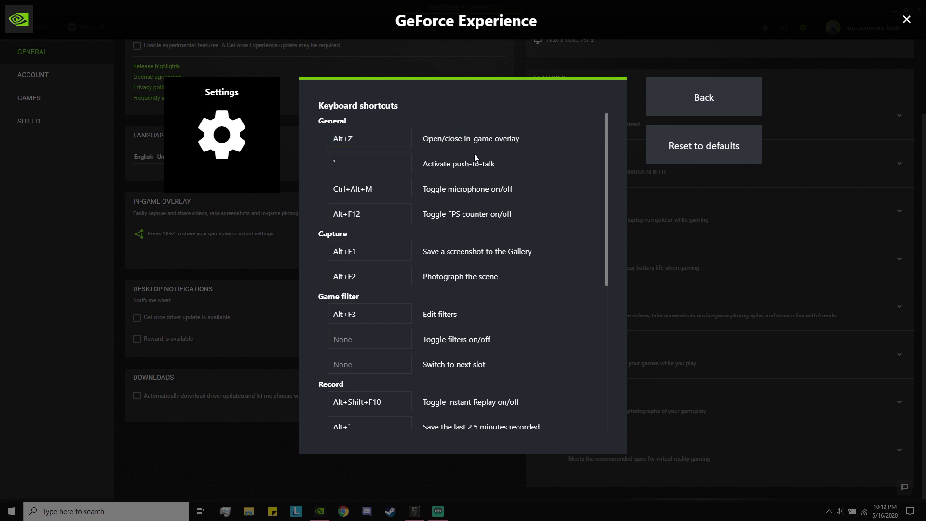
left_click(907, 20)
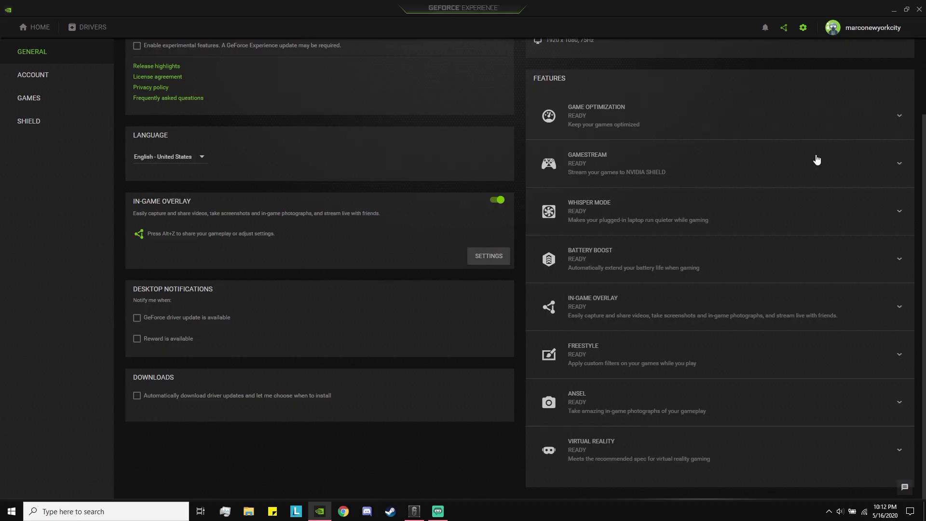
Reopen the overlay's keyboard shortcuts and check the Record shortcut for saving the last minutes of gameplay.
key("alt+z")
key("alt+z")
key("alt+z")
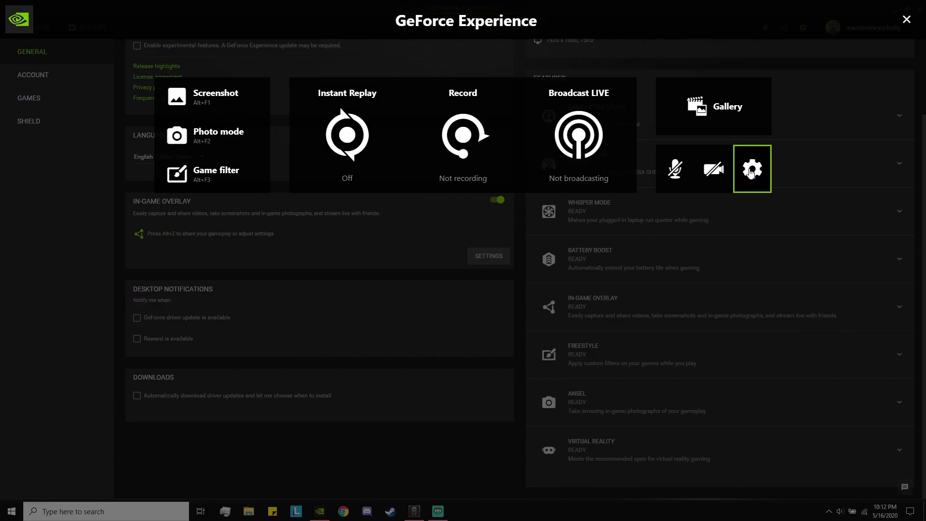
left_click(750, 168)
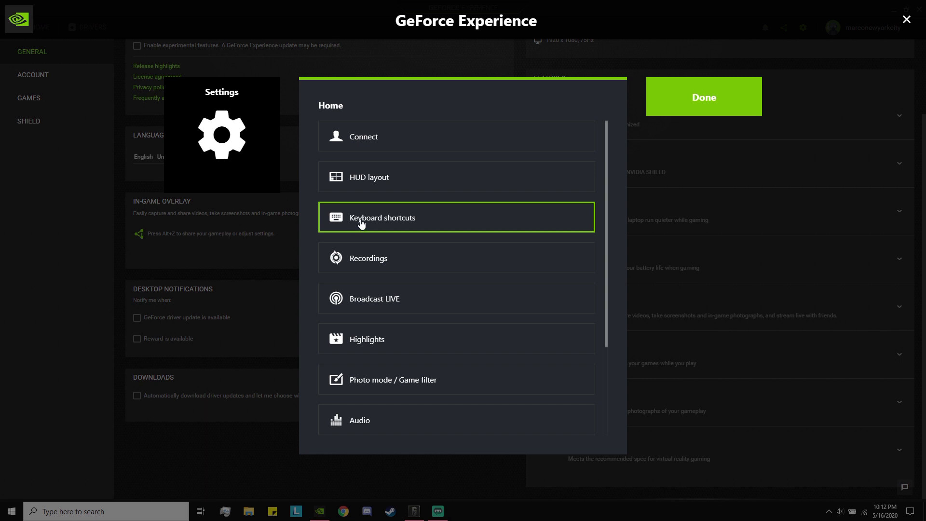
left_click(415, 222)
scroll(397, 347, "down", 2)
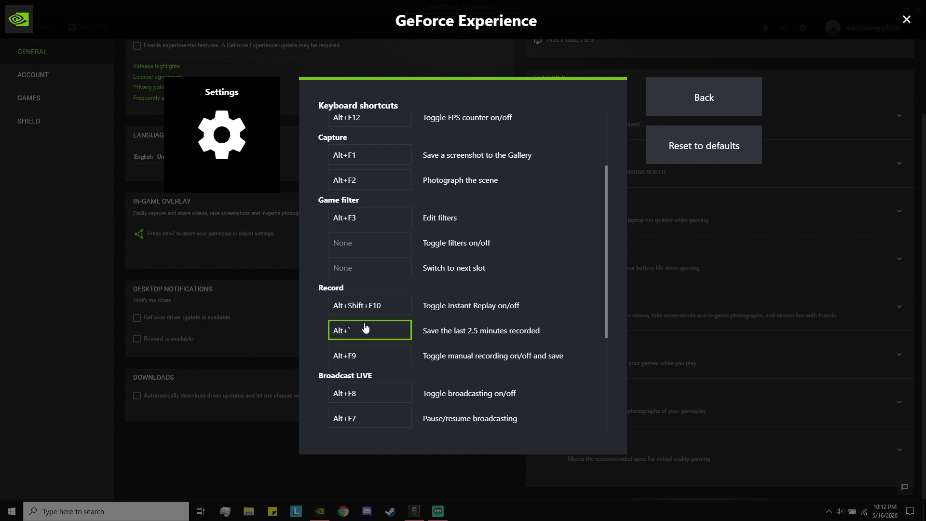
scroll(416, 219, "up", 3)
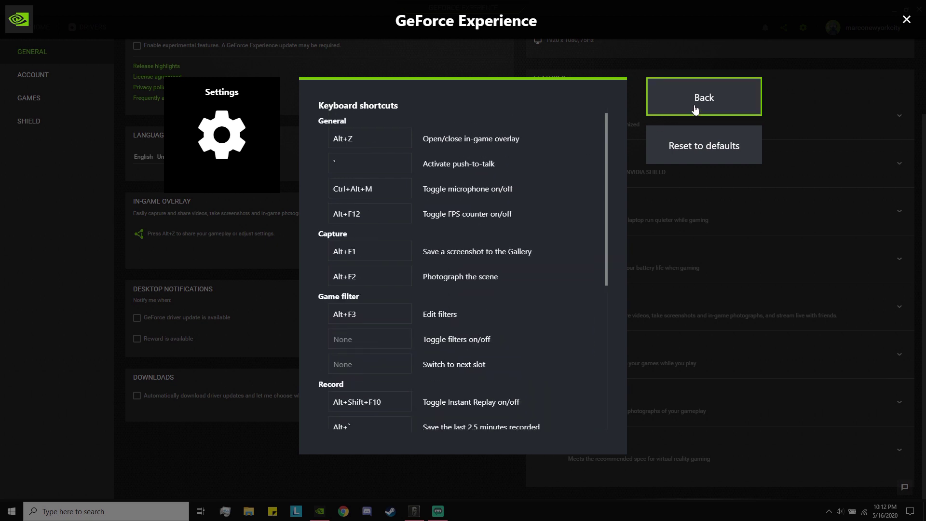
Return to the main overlay, turn on Instant Replay, and close the overlay.
left_click(701, 97)
left_click(702, 96)
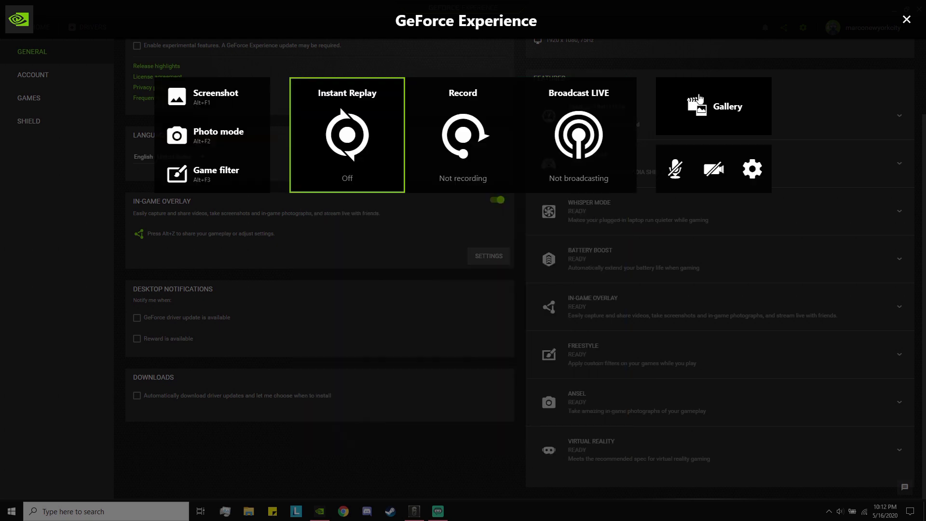
left_click(340, 145)
key("Escape")
left_click(907, 19)
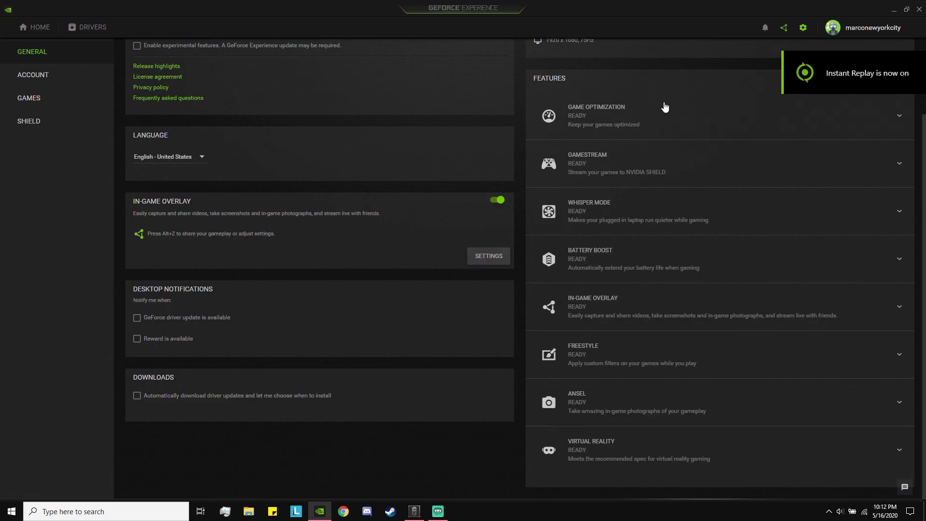
Close GeForce Experience and check the saved gameplay videos in the desktop's Clips folder.
left_click(921, 13)
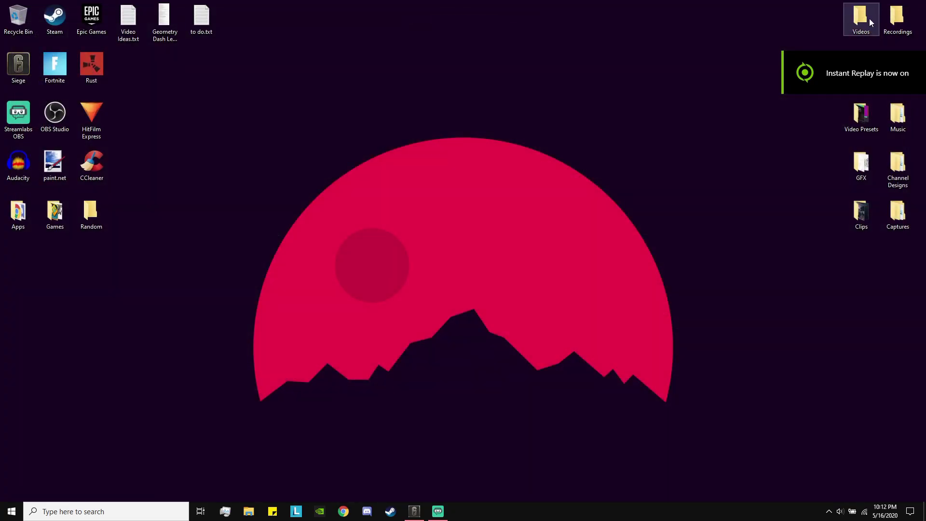
double_click(863, 212)
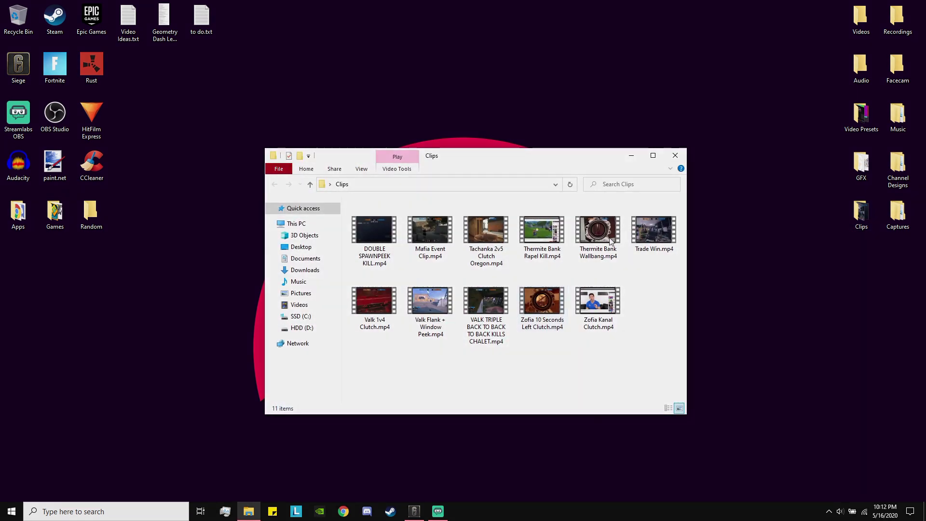
left_click(673, 156)
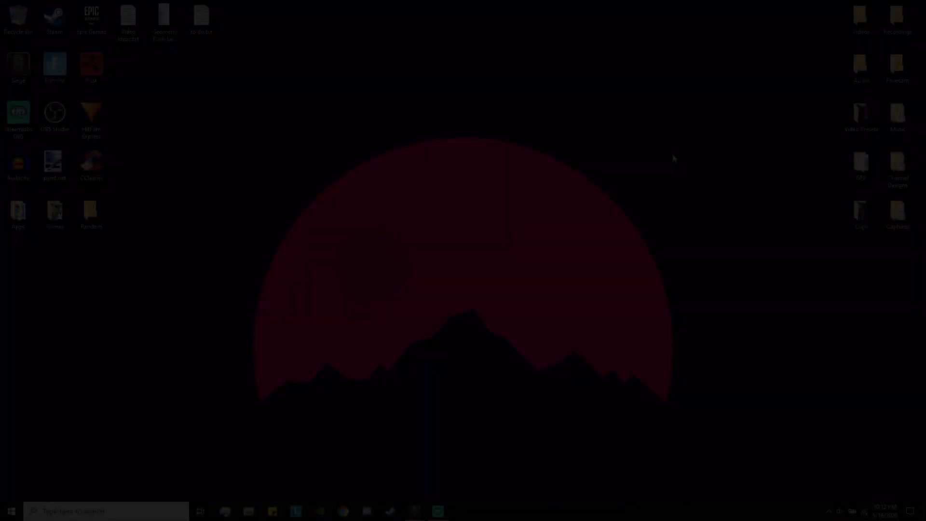
Switch to Chrome, open YouTube, and search for "ncs".
left_click(343, 511)
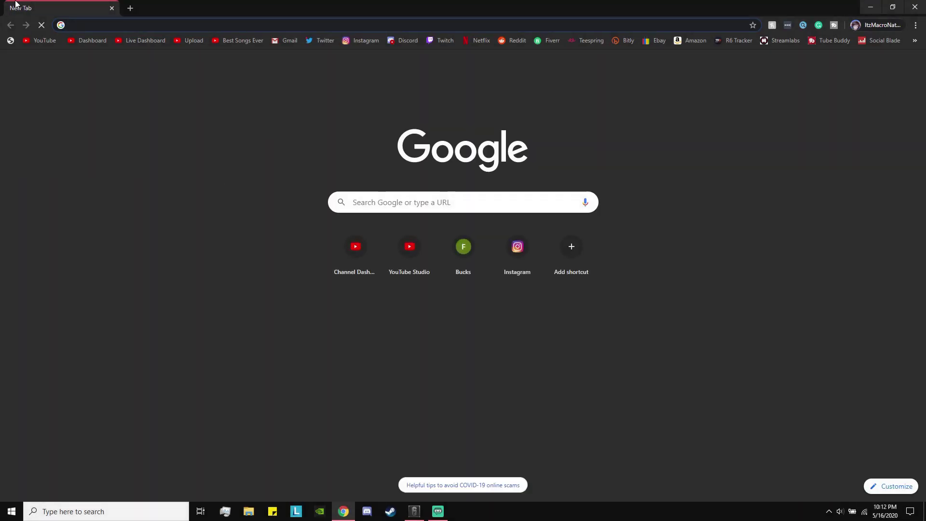
left_click(26, 40)
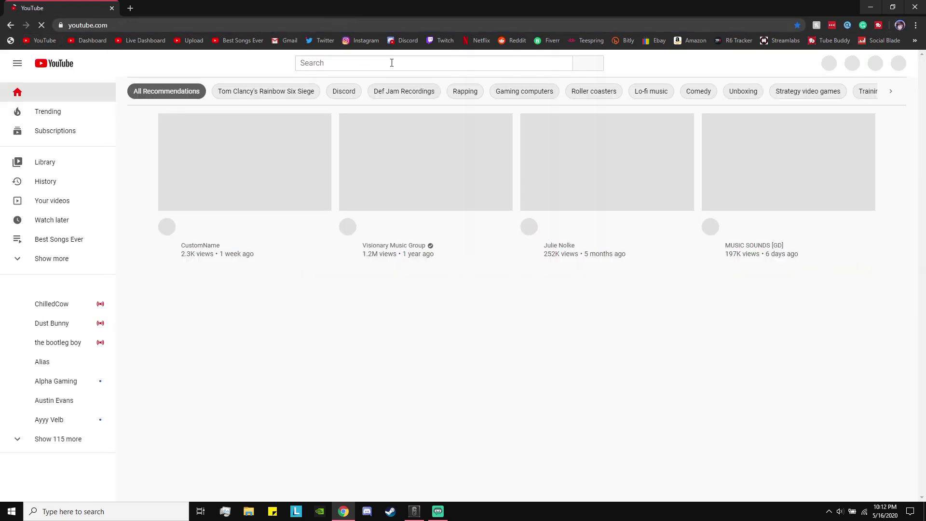
left_click(391, 63)
type("ncs")
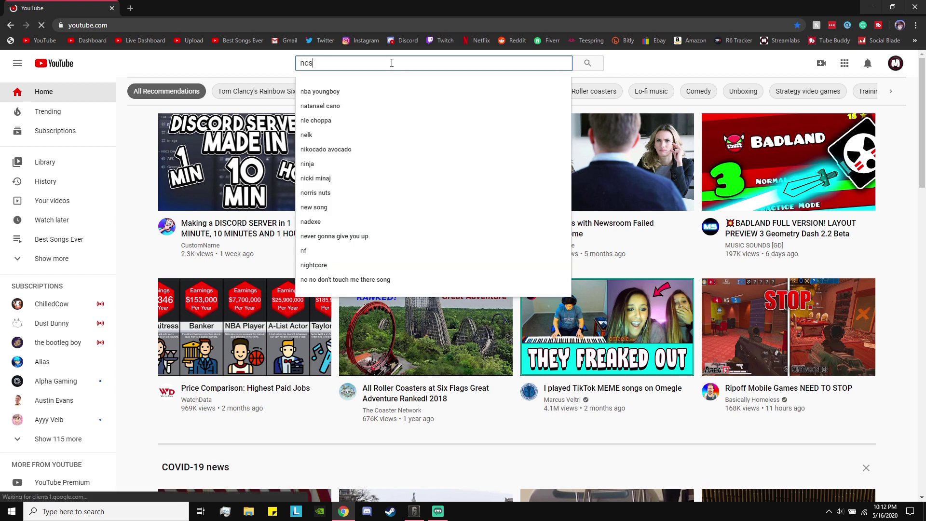
key("Return")
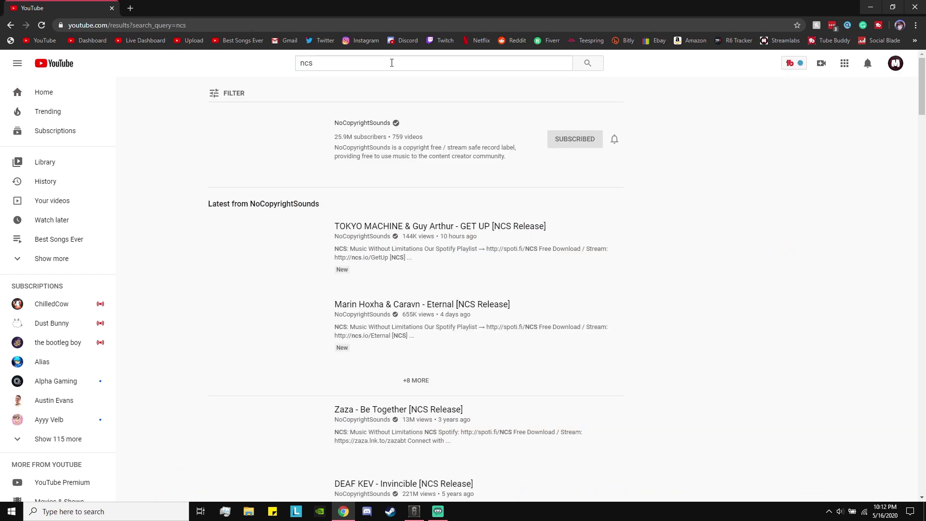
Open "Domastic - Memories [NCS Release]" from the NoCopyrightSounds channel's videos and copy its URL.
left_click(274, 147)
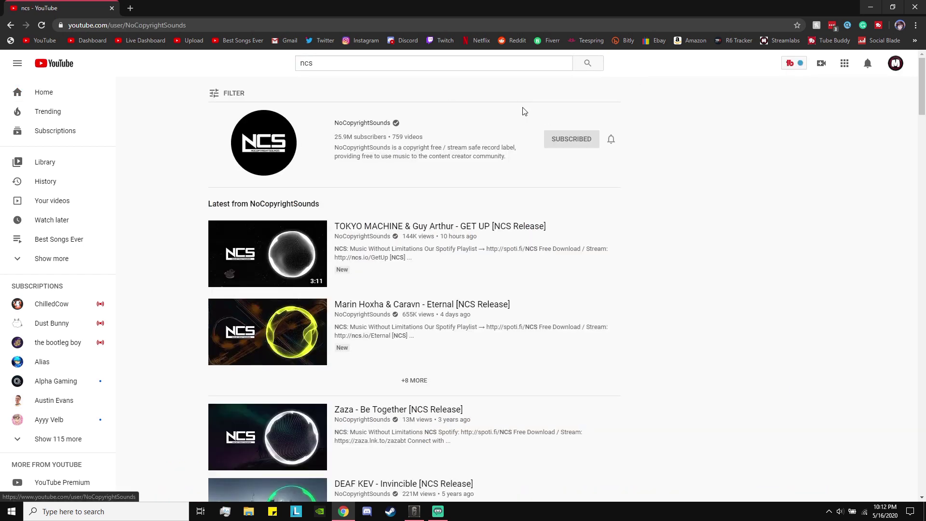
left_click(284, 267)
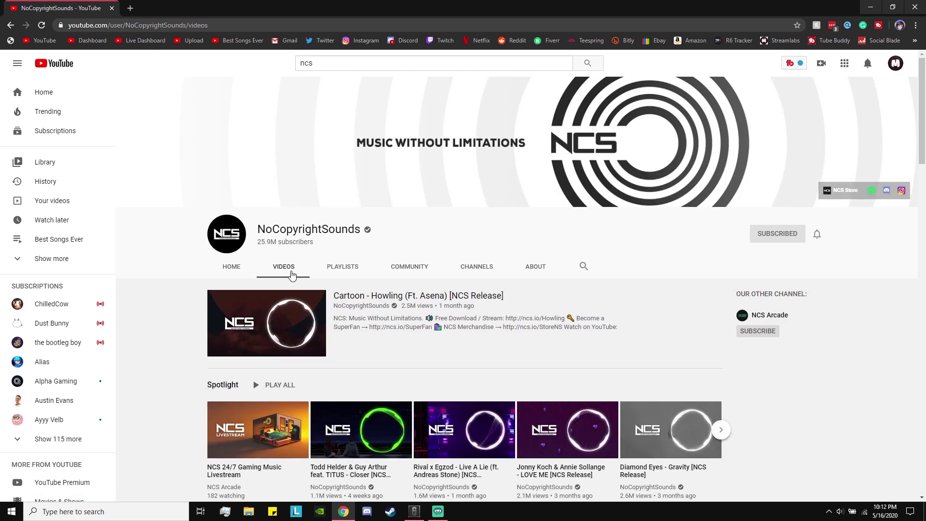
scroll(666, 338, "down", 7)
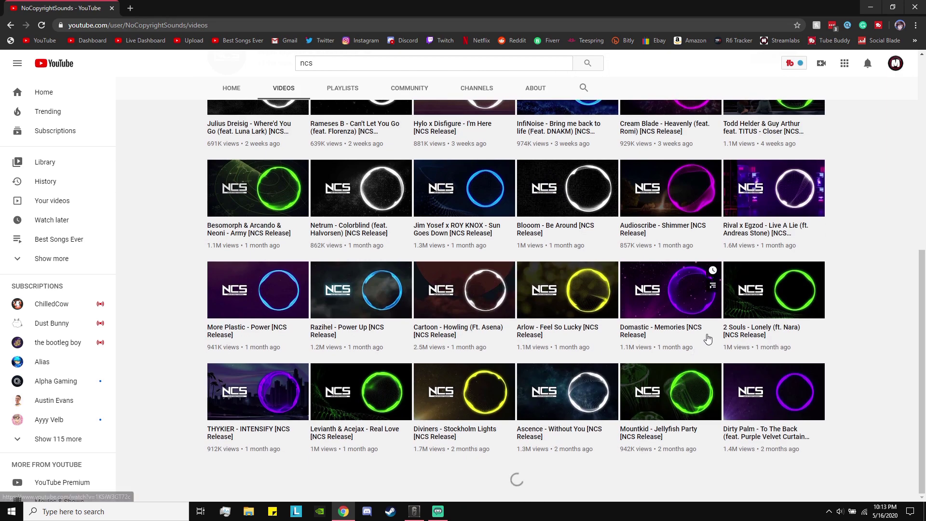
left_click(668, 301)
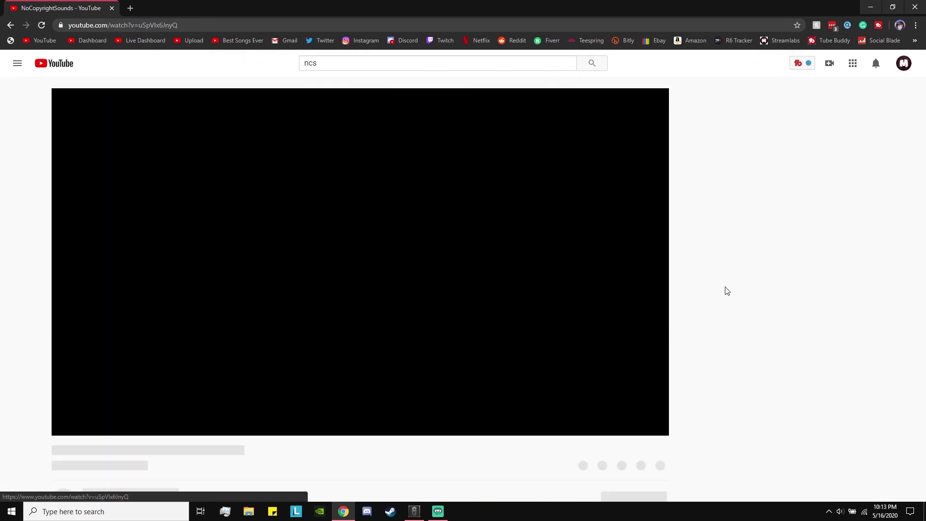
left_click(176, 25)
key("ctrl+c")
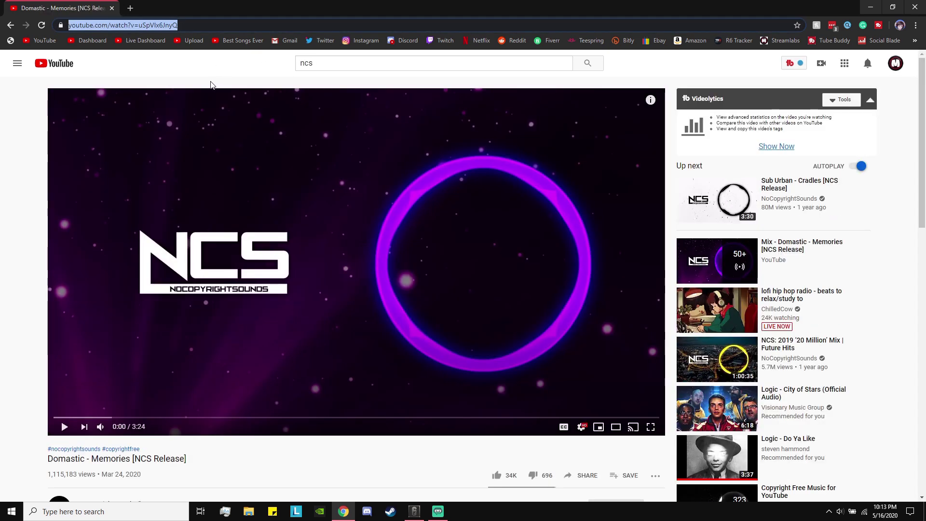
Search Google for "youtube to mp3" in a new tab and open the ytmp3.cc converter.
left_click(131, 8)
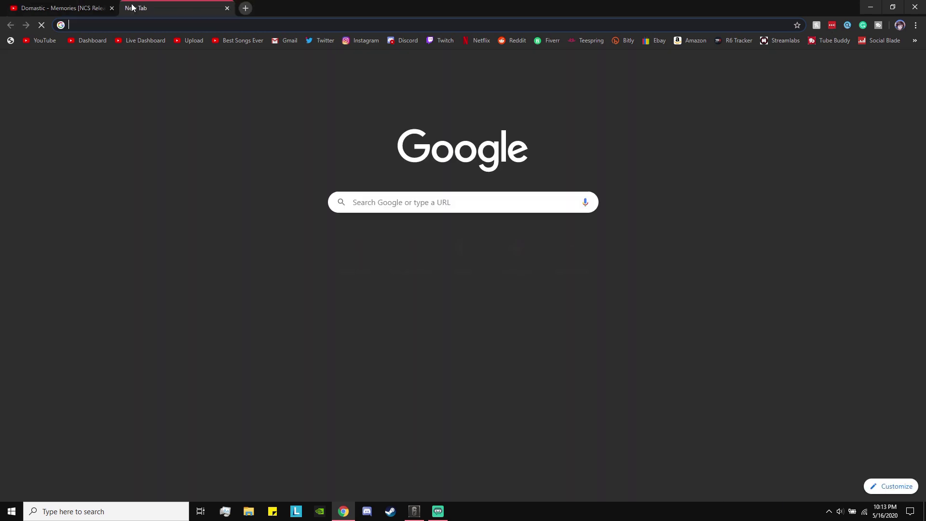
type("youtube to mp3")
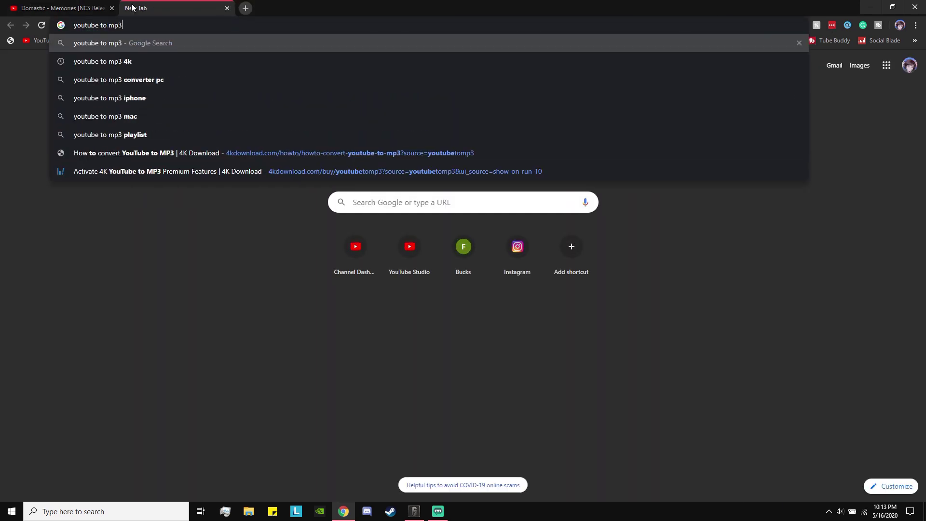
key("Return")
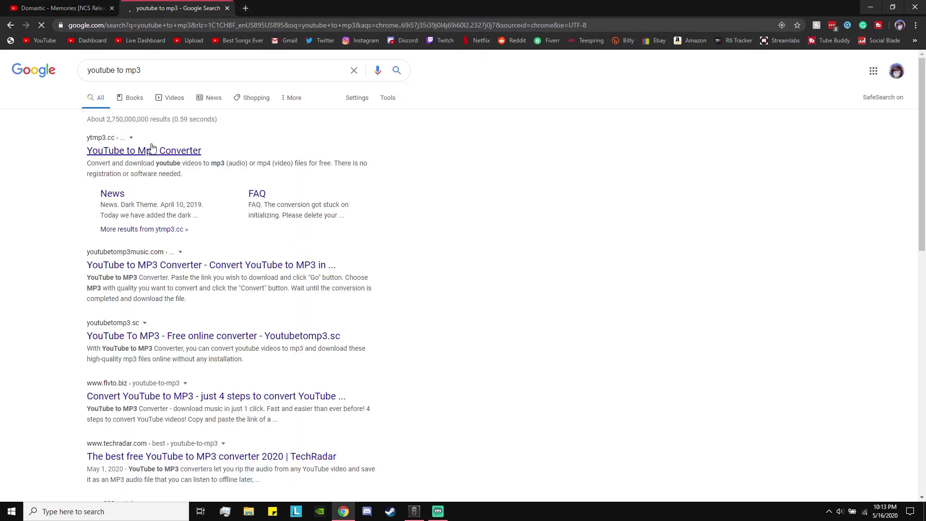
left_click(150, 151)
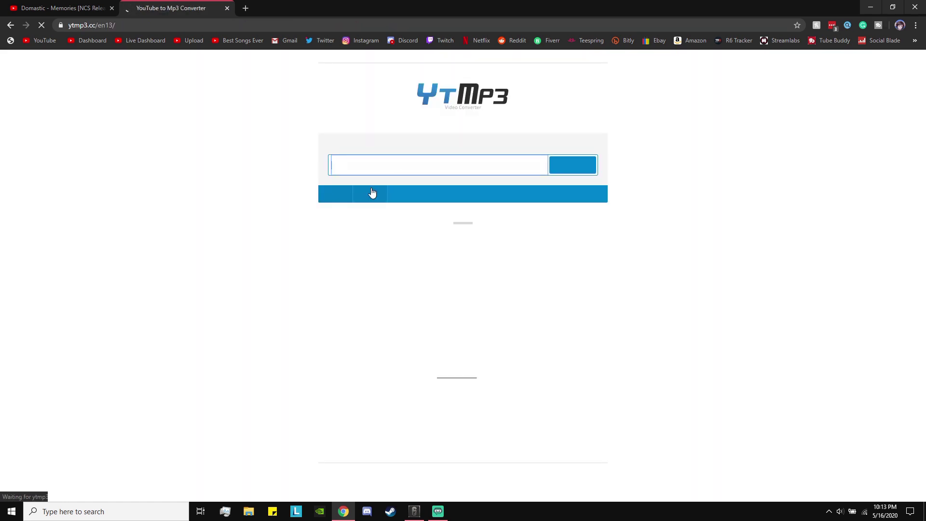
Convert the copied video URL to mp3, close the YouTube video's tab, and download the converted file.
left_click(381, 164)
key("ctrl+v")
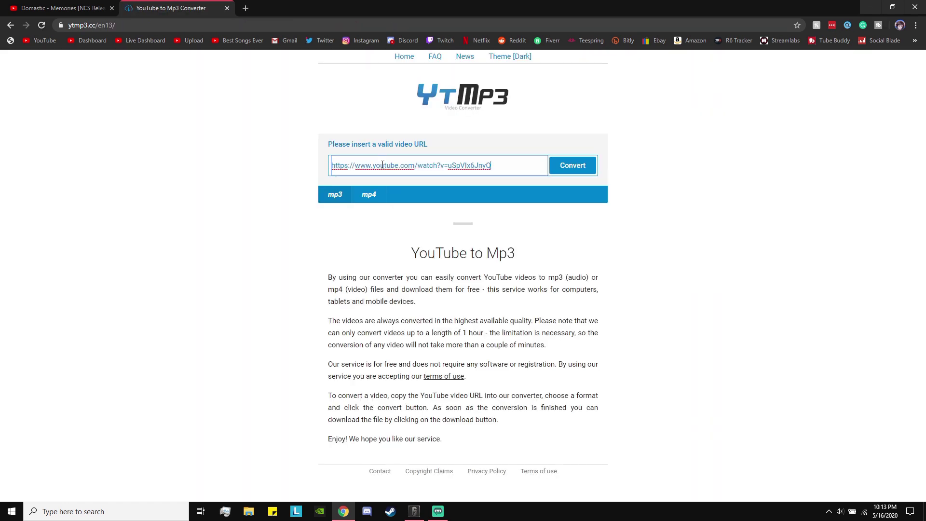
left_click(579, 174)
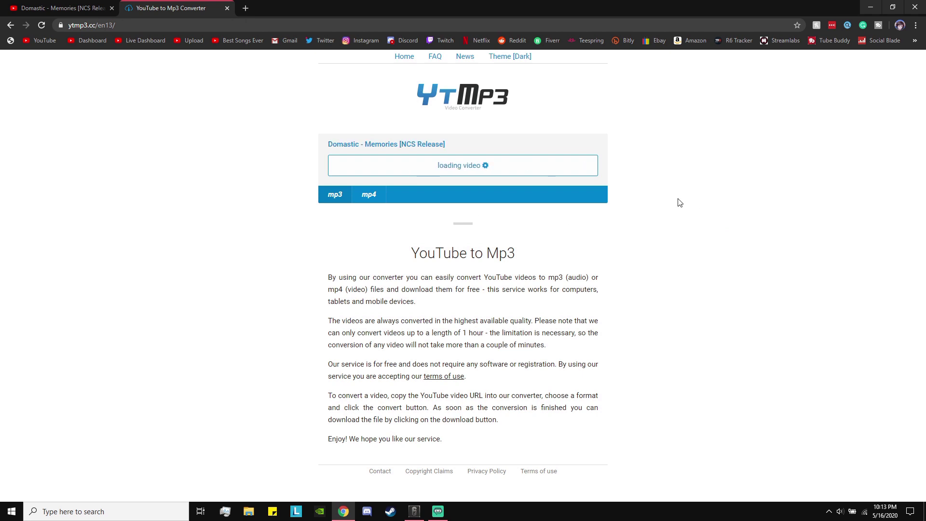
left_click(112, 8)
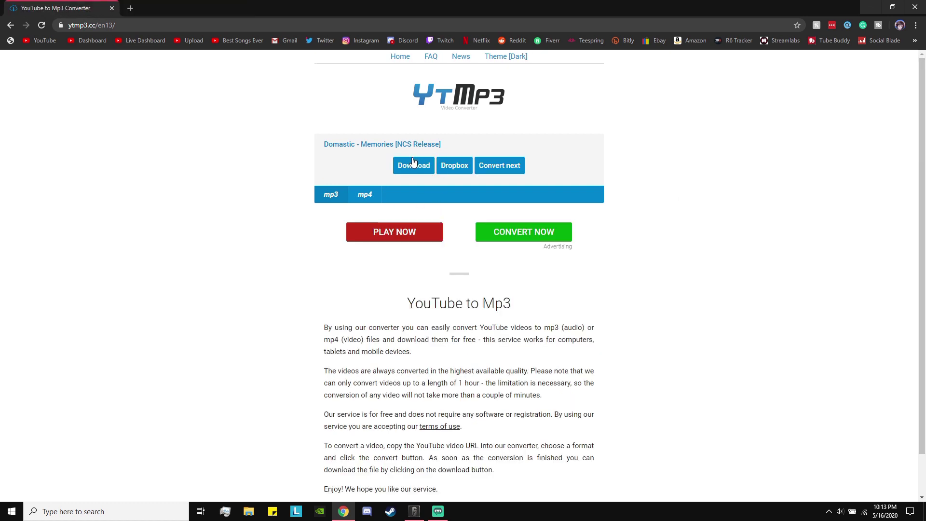
left_click(413, 162)
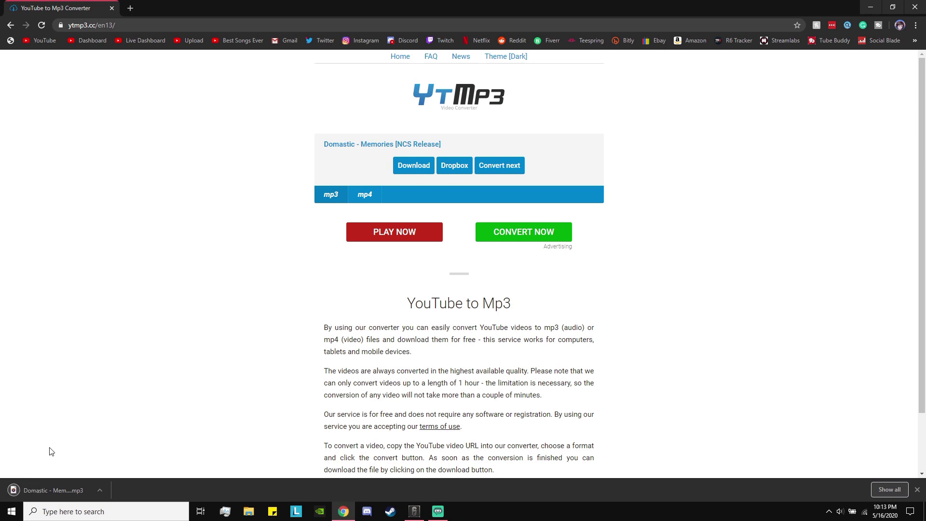
left_click(871, 6)
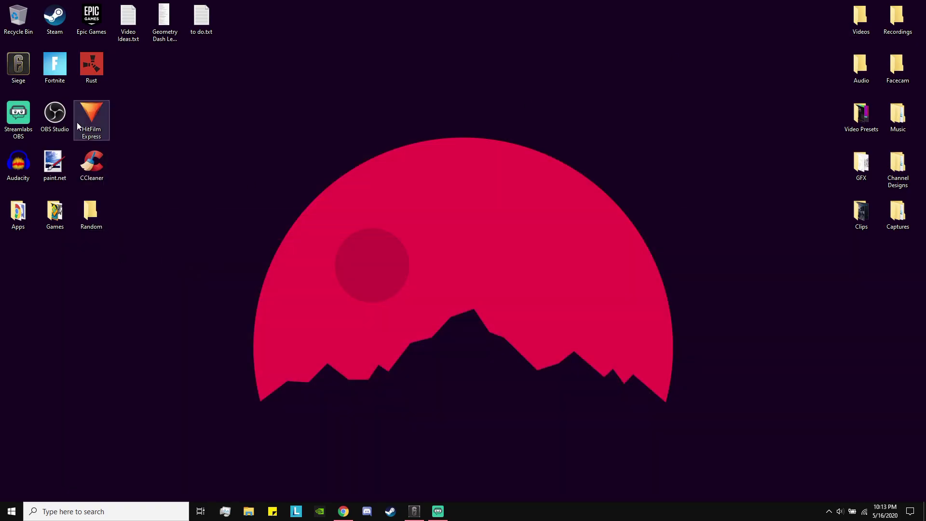
left_click(343, 512)
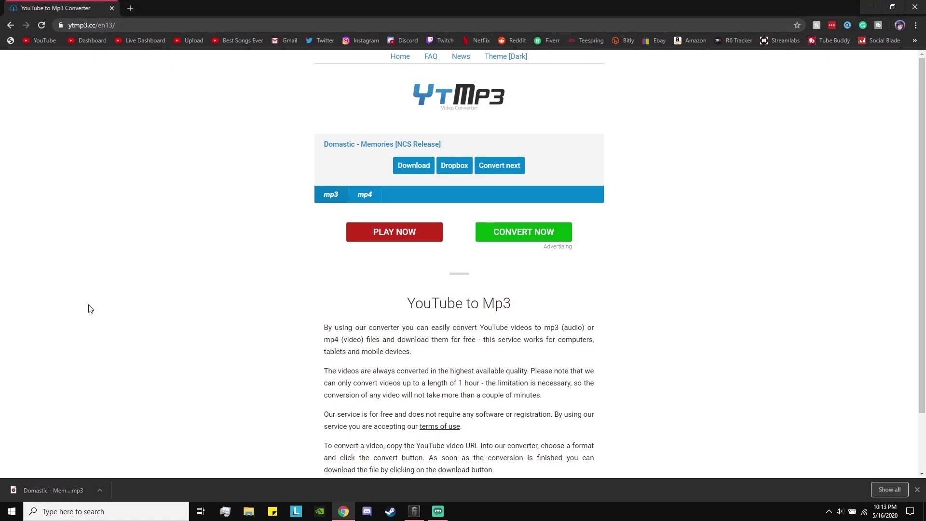
Search for "hitfilm express" in a new tab and open the FXhome download page for HitFilm Express.
left_click(130, 8)
type("hi")
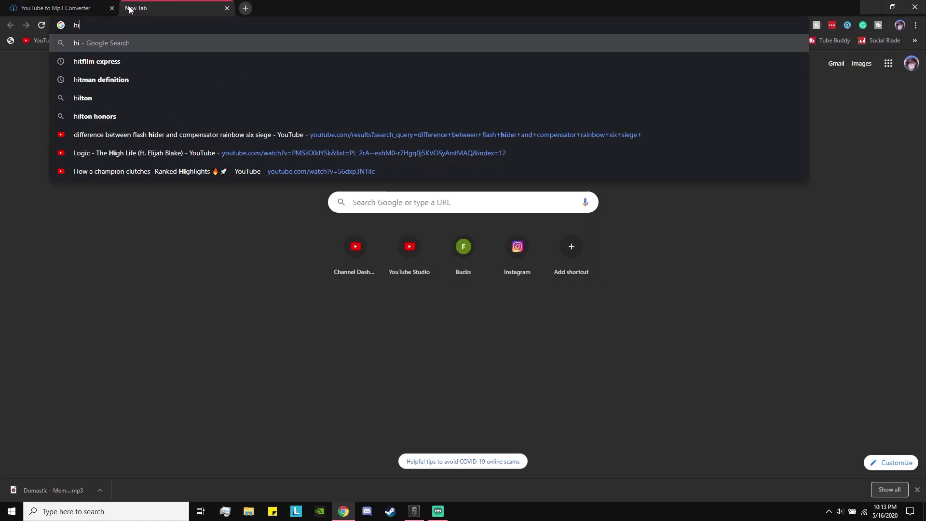
type("tfim")
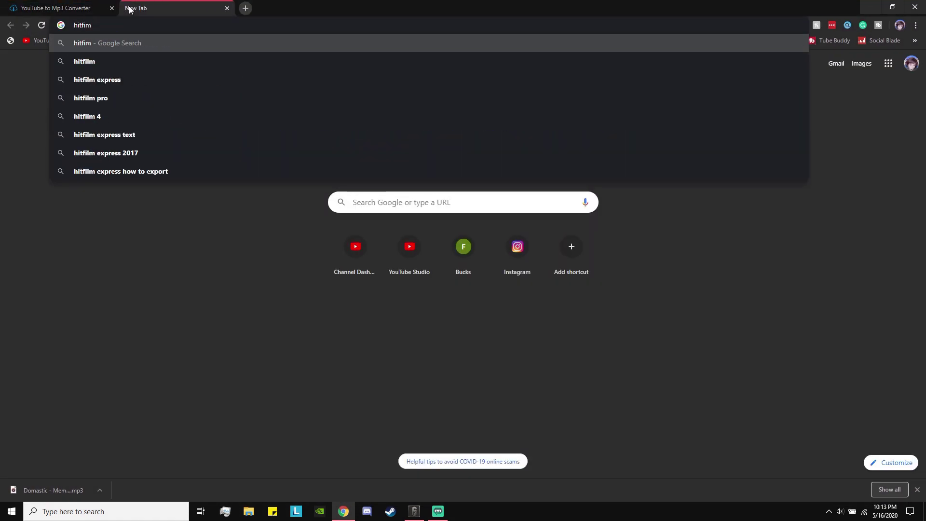
key("BackSpace")
key("BackSpace")
key("Down")
key("Return")
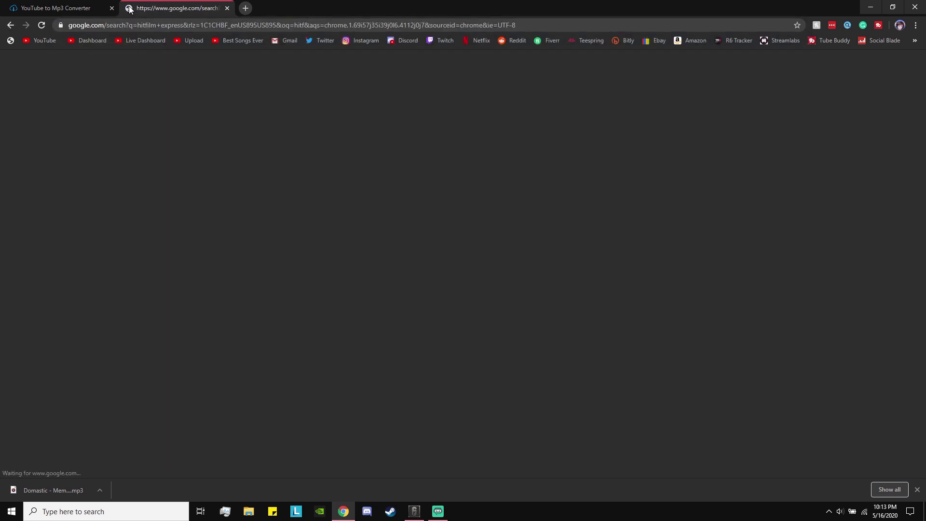
left_click(206, 153)
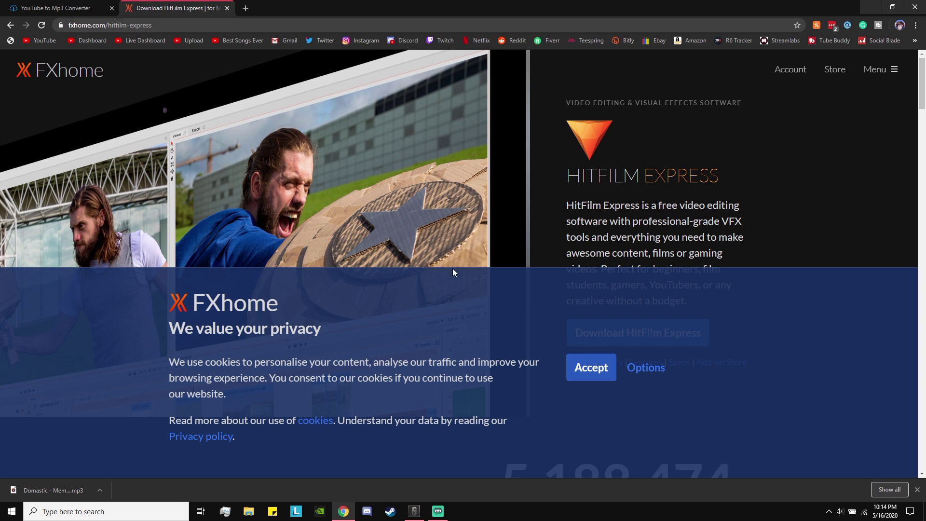
Locate the downloaded Domastic - Memories mp3 in its folder, close the browser, and move the file via the desktop into the Clips folder.
right_click(45, 495)
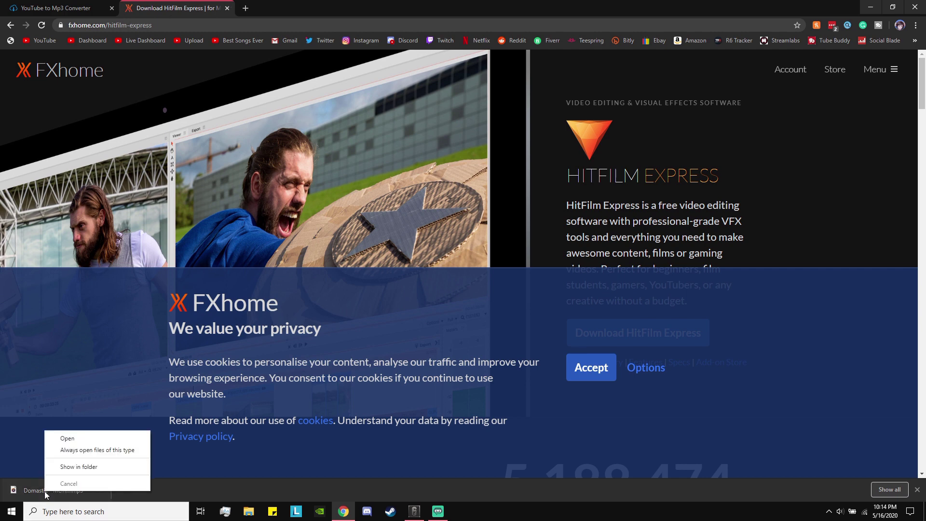
left_click(81, 466)
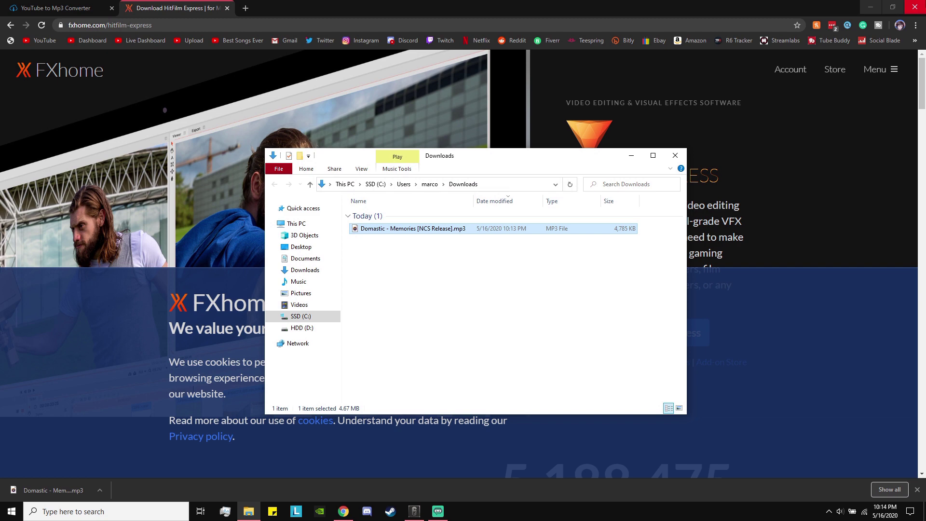
left_click(915, 7)
left_click_drag(402, 231, 77, 247)
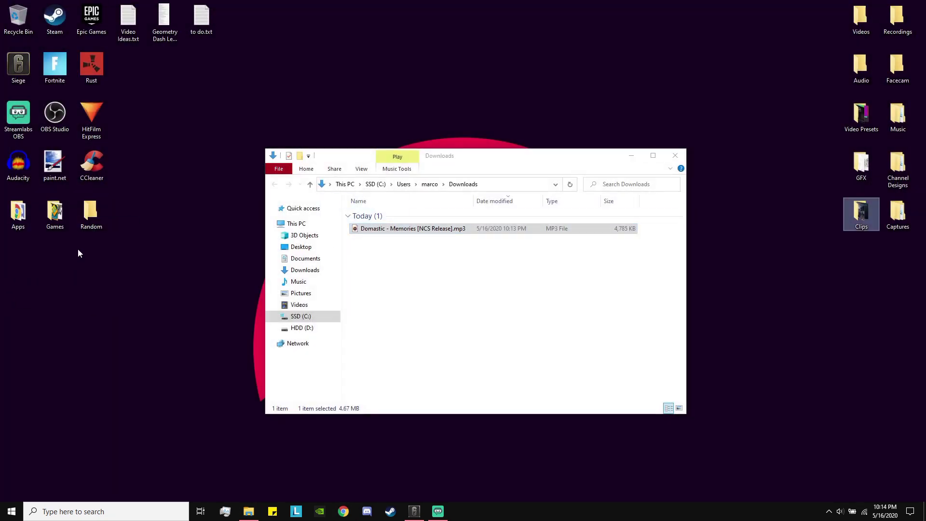
left_click(675, 156)
left_click_drag(18, 263, 863, 216)
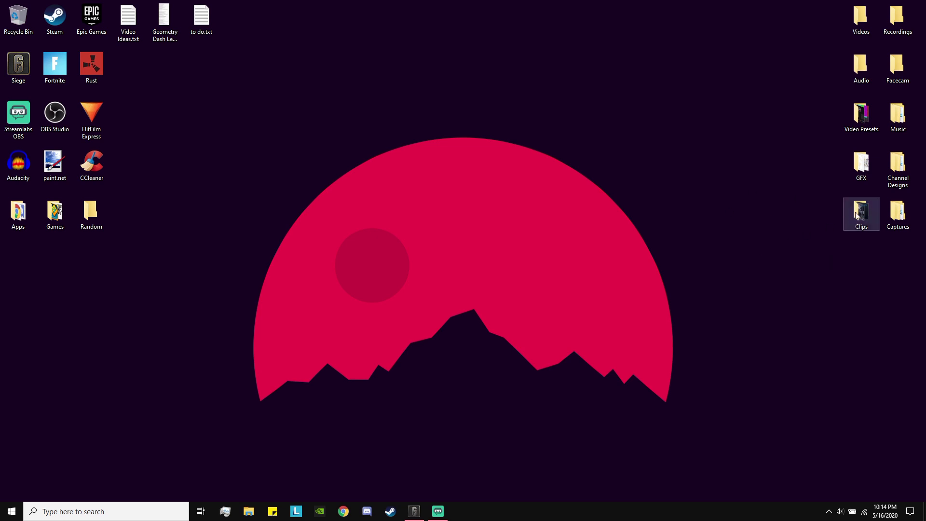
Launch HitFilm Express and create a new 1920 × 1080 project with a frame rate of 30.
double_click(99, 107)
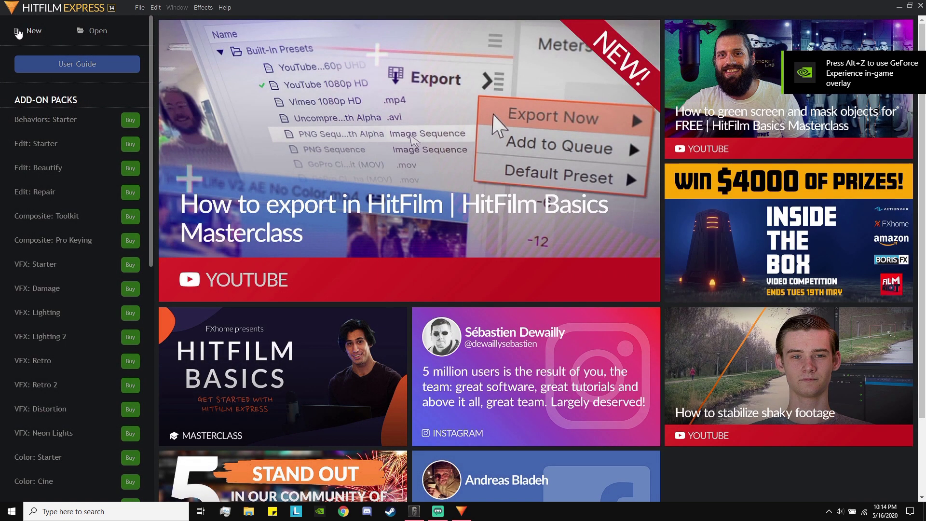
key("ctrl+n")
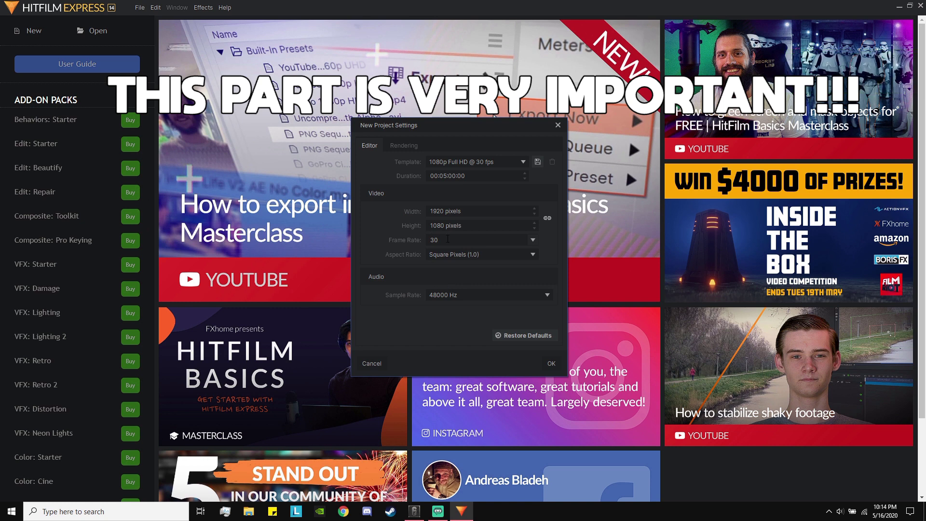
left_click(434, 240)
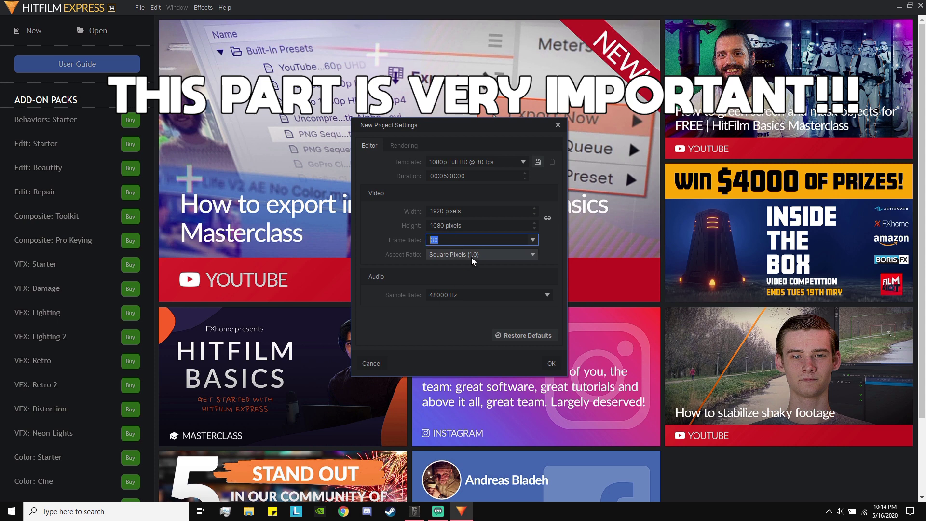
type("30")
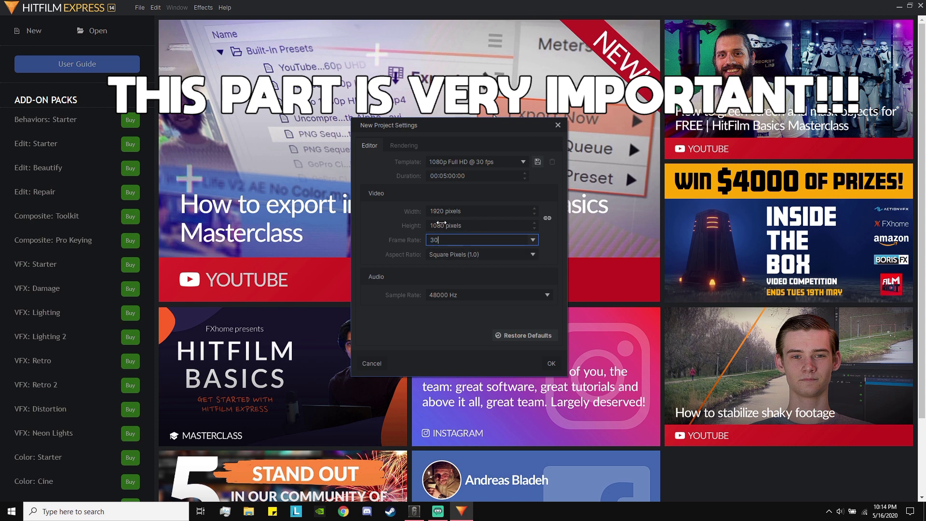
left_click(551, 364)
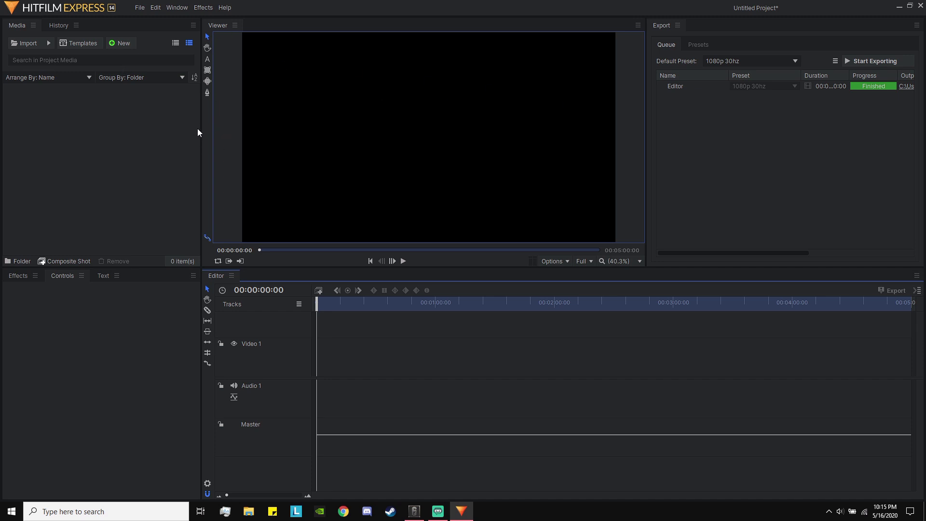
Remove the finished Editor task from the export queue.
right_click(737, 83)
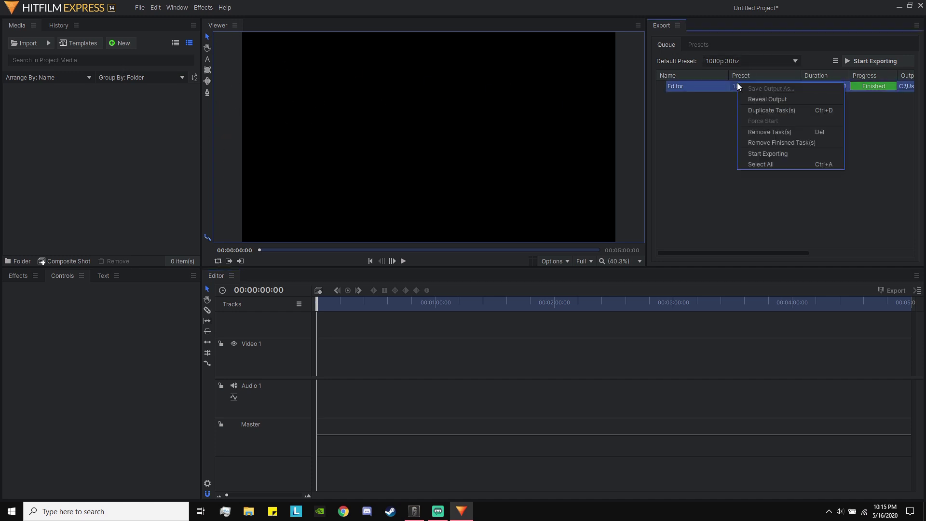
left_click(777, 131)
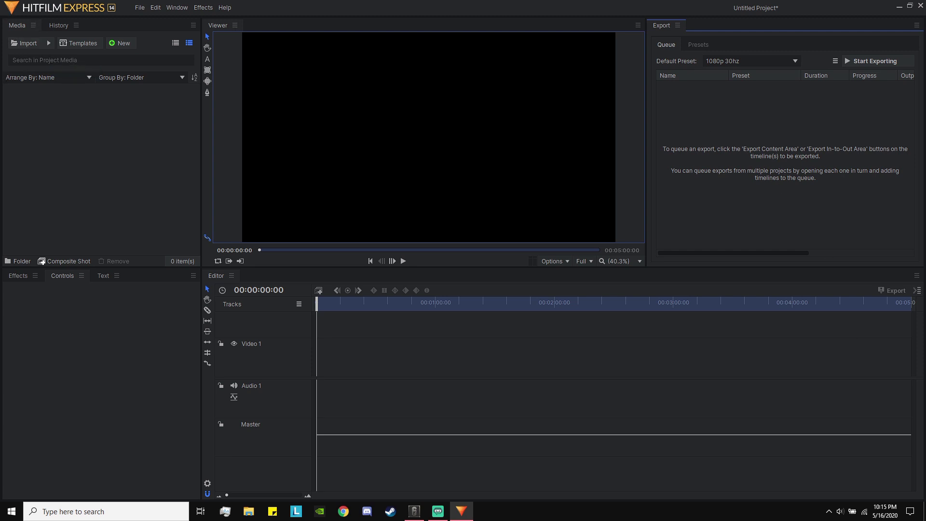
Import the Domastic - Memories mp3 and the DOUBLE SPAWNPEEK KILL, Mafia Event Clip and Tachanka 2v5 Clutch Oregon videos from the Clips folder.
left_click(24, 44)
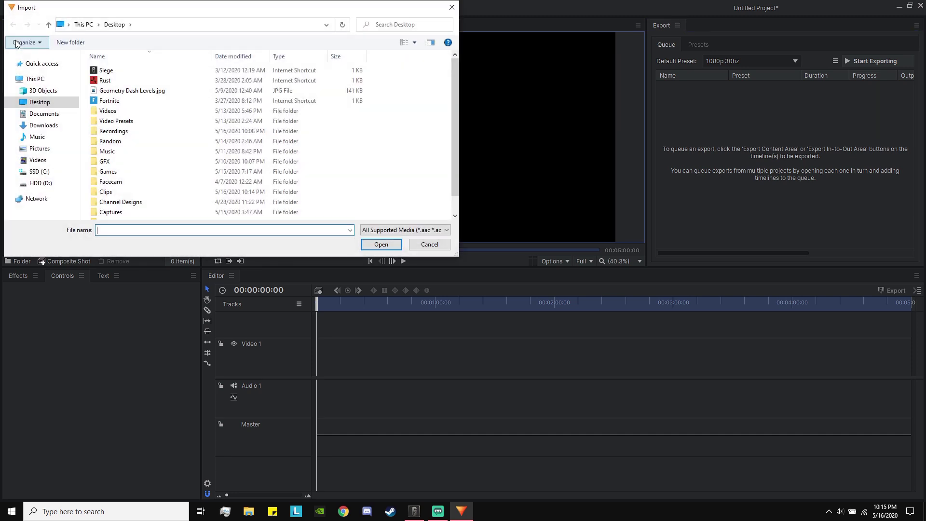
scroll(170, 165, "down", 1)
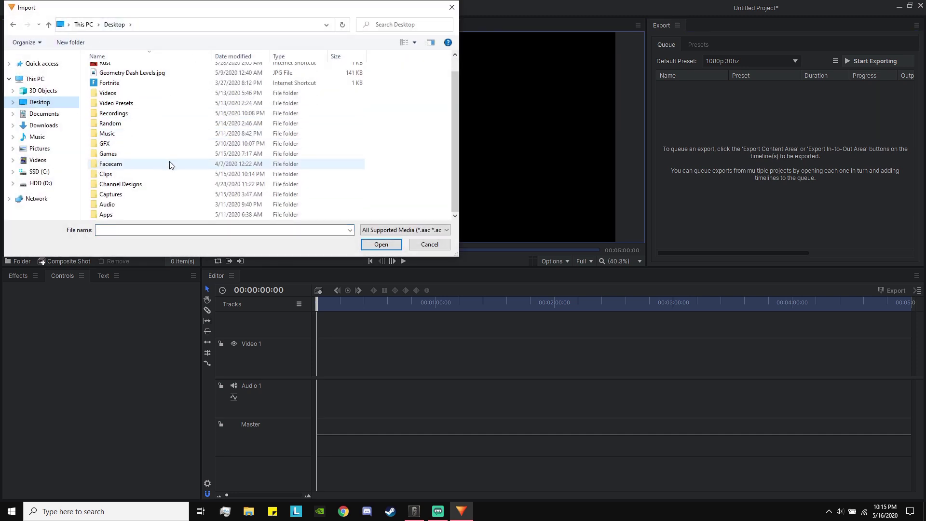
double_click(114, 174)
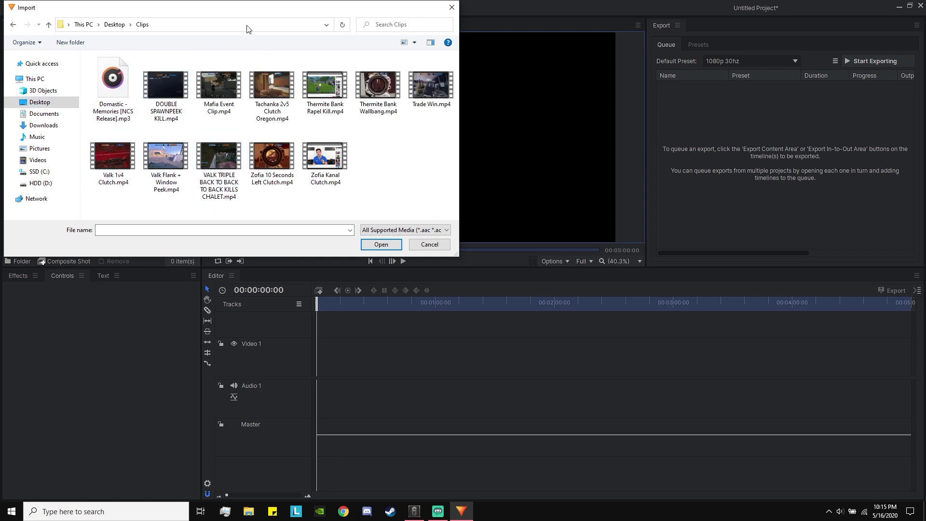
left_click(114, 78)
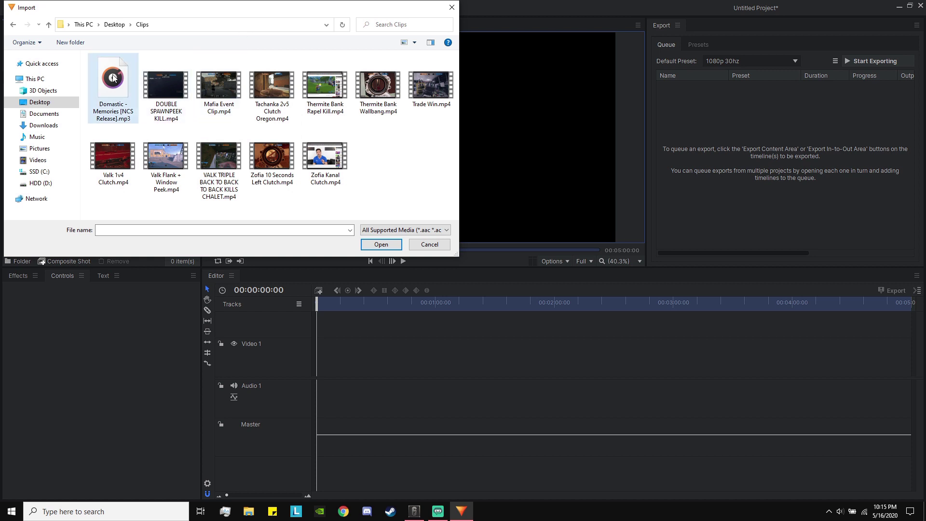
left_click(165, 86, "ctrl")
left_click(219, 86, "ctrl")
left_click(272, 86, "ctrl")
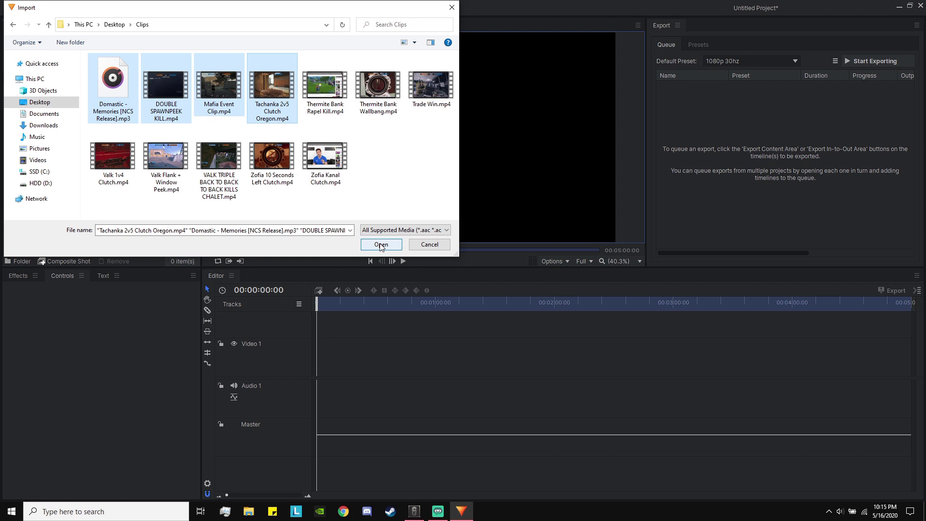
left_click(381, 245)
left_click(119, 227)
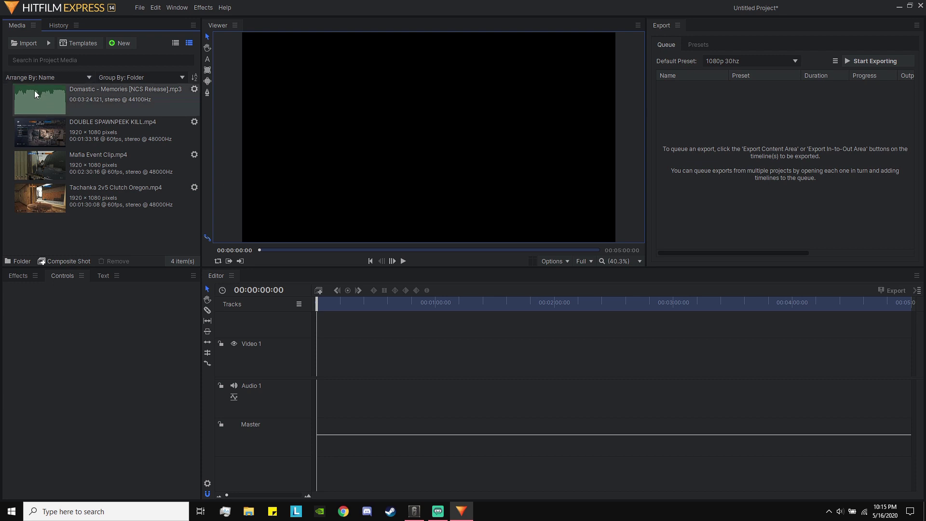
Place the Domastic - Memories mp3 at the start of Audio 1, play it briefly, and return the playhead to 00:00:00:00.
left_click_drag(34, 90, 318, 404)
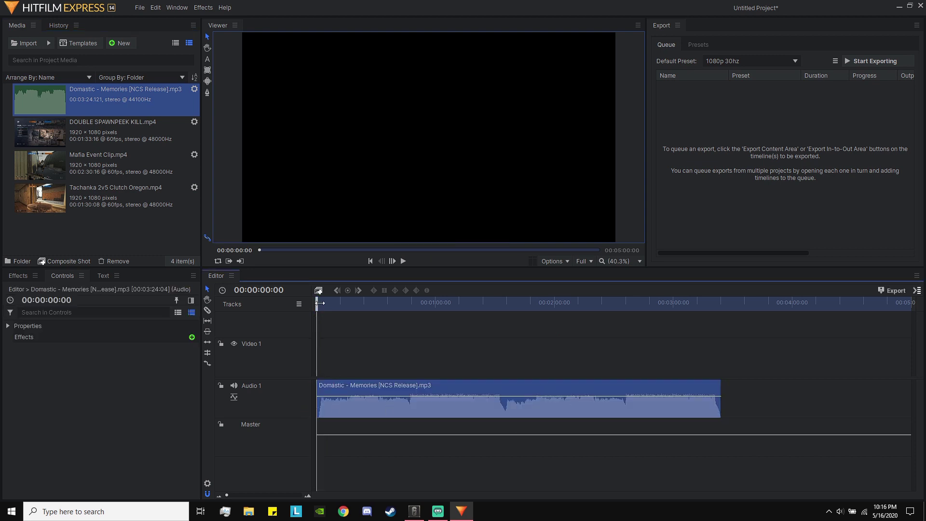
left_click(404, 261)
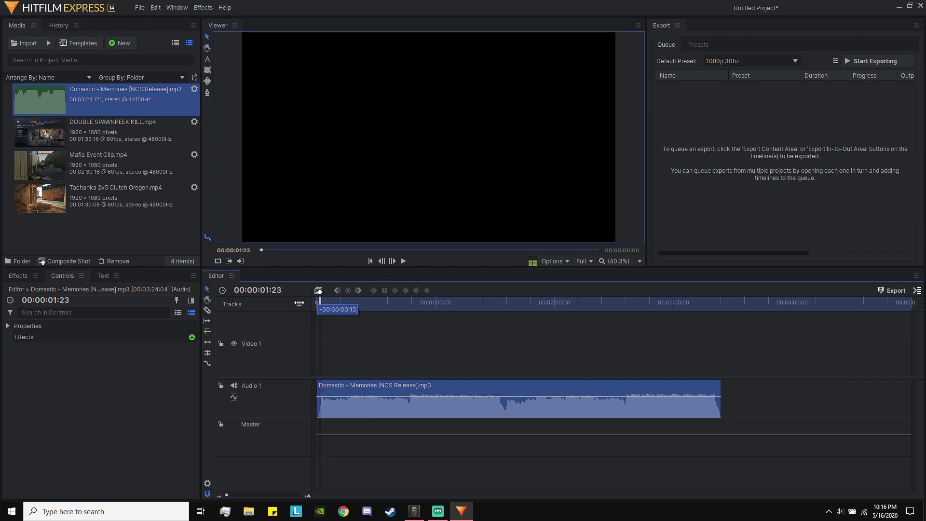
left_click_drag(320, 303, 297, 310)
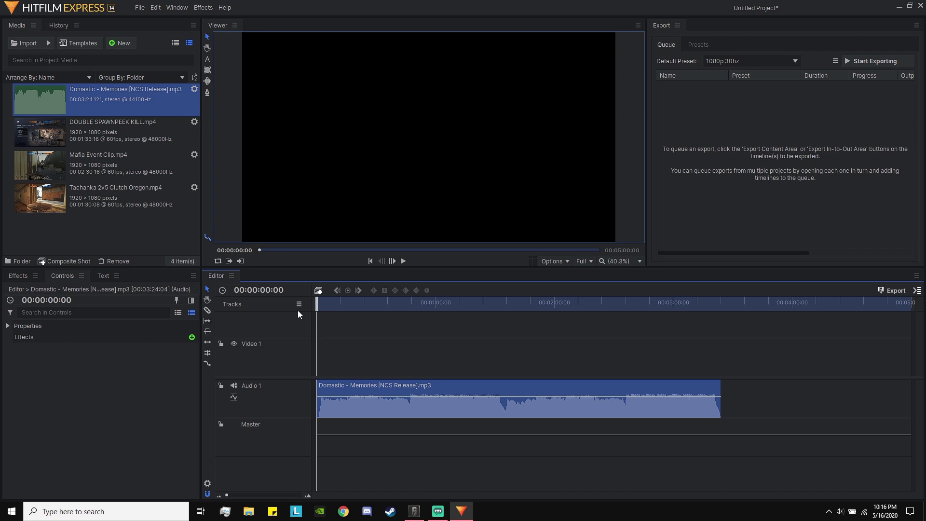
Place DOUBLE SPAWNPEEK KILL.mp4 on a track above Video 1 and lower the levels of the music and the clip's audio to the minimum.
left_click(44, 137)
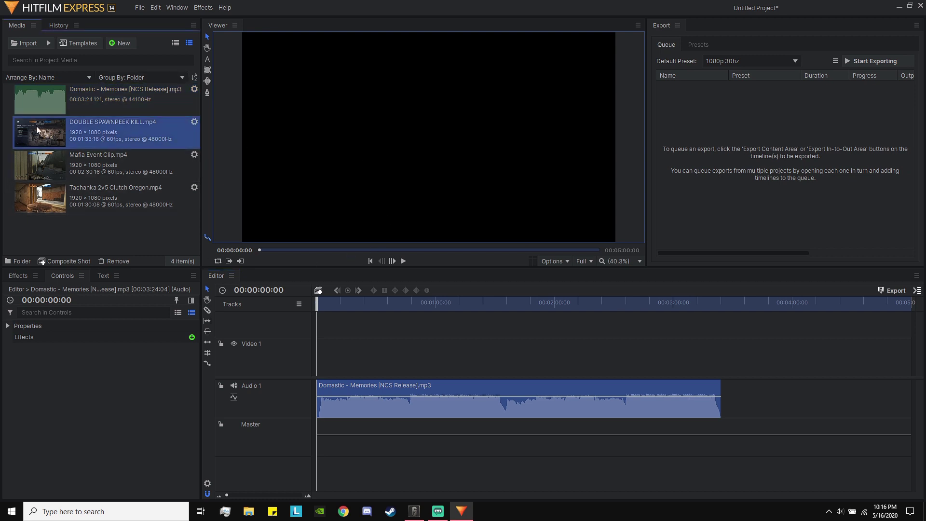
left_click_drag(36, 126, 332, 335)
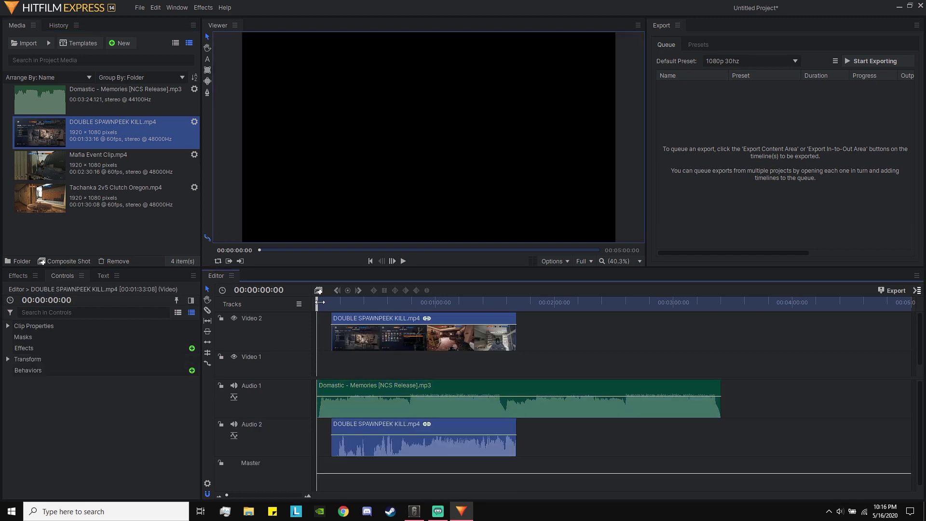
left_click_drag(320, 302, 483, 309)
left_click_drag(471, 397, 468, 450)
left_click_drag(485, 304, 514, 310)
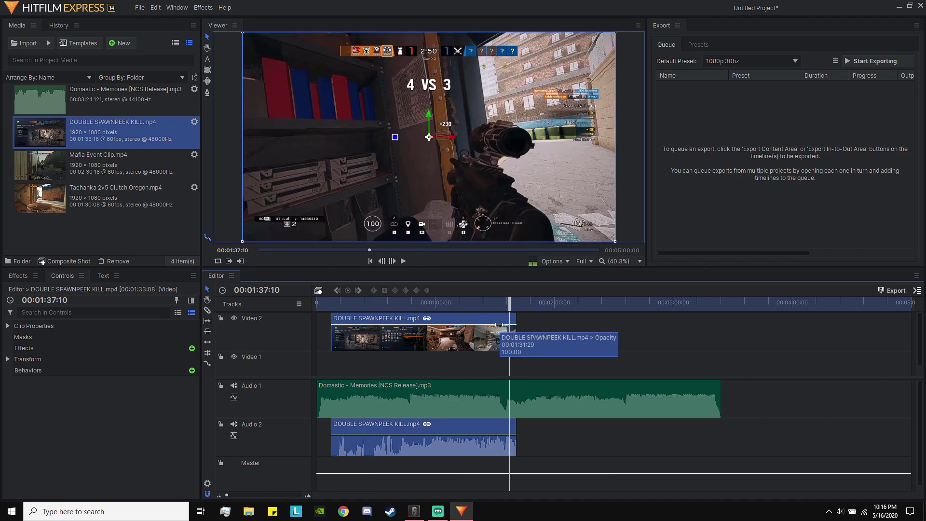
mouse_move(463, 435)
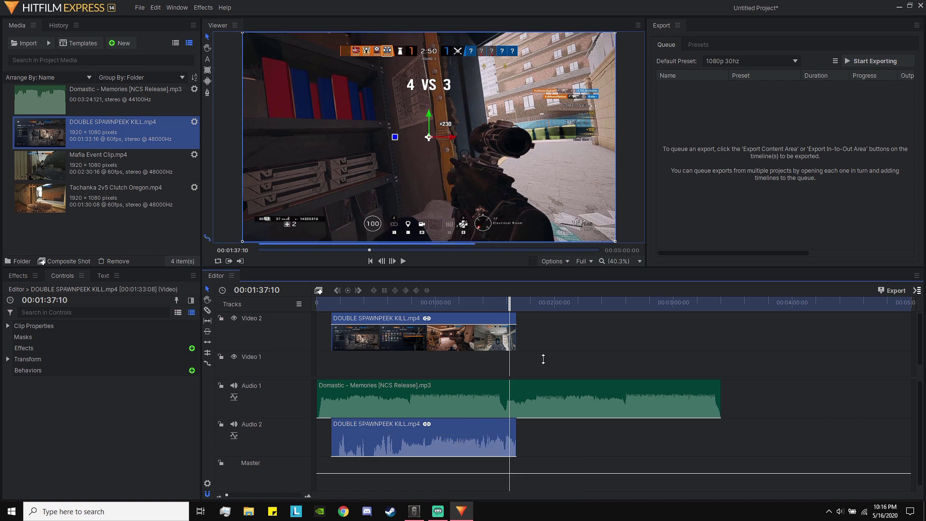
Trim the start of the DOUBLE SPAWNPEEK KILL clip to 00:01:34:27 and play the beginning of the remaining footage.
left_click_drag(511, 299, 505, 299)
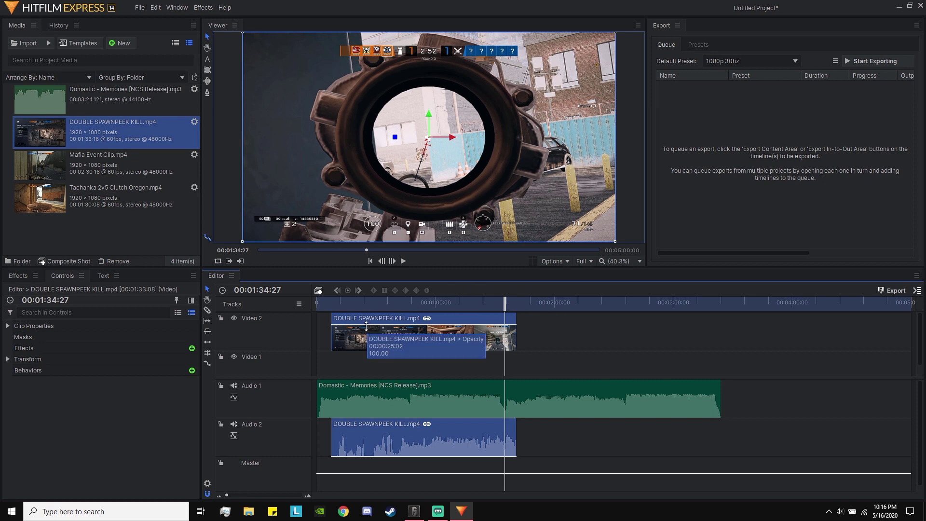
left_click_drag(331, 319, 505, 322)
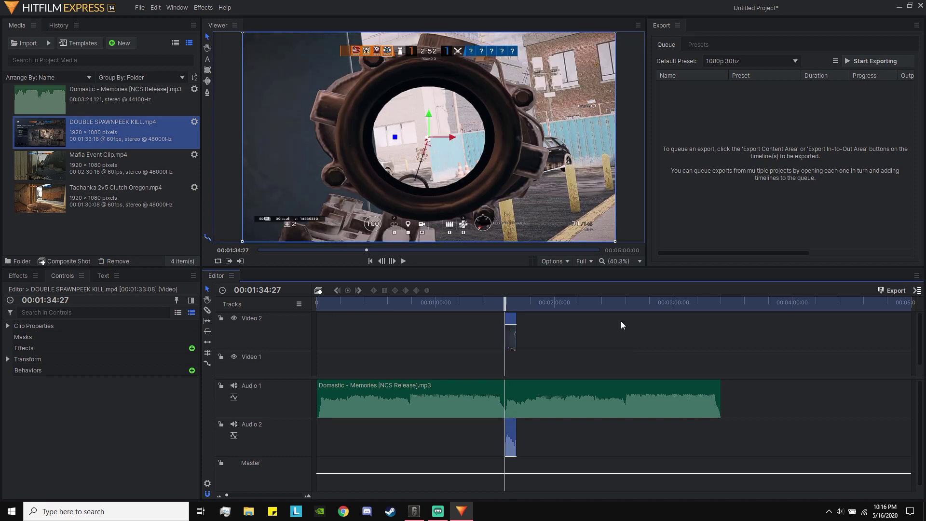
key("space")
key("space")
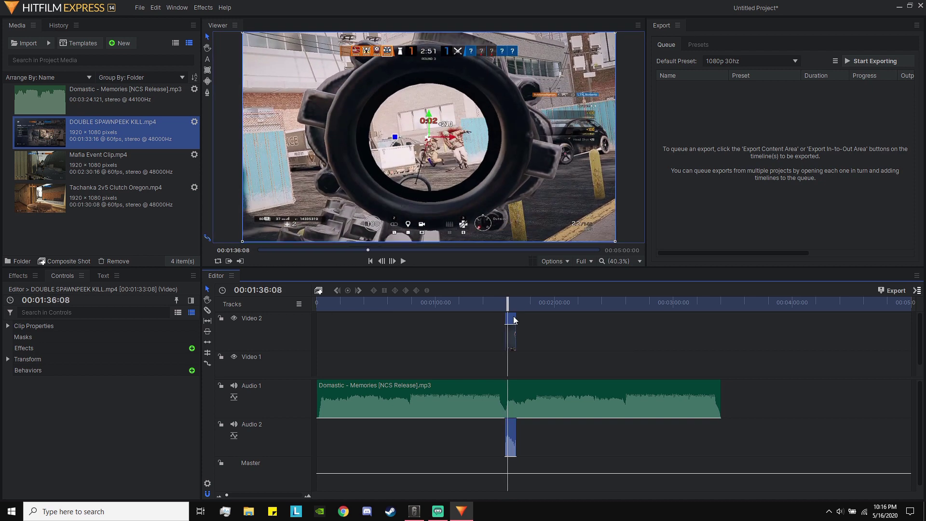
Move the trimmed DOUBLE SPAWNPEEK KILL clip to the start of the timeline and shorten its end slightly.
left_click_drag(512, 324, 320, 320)
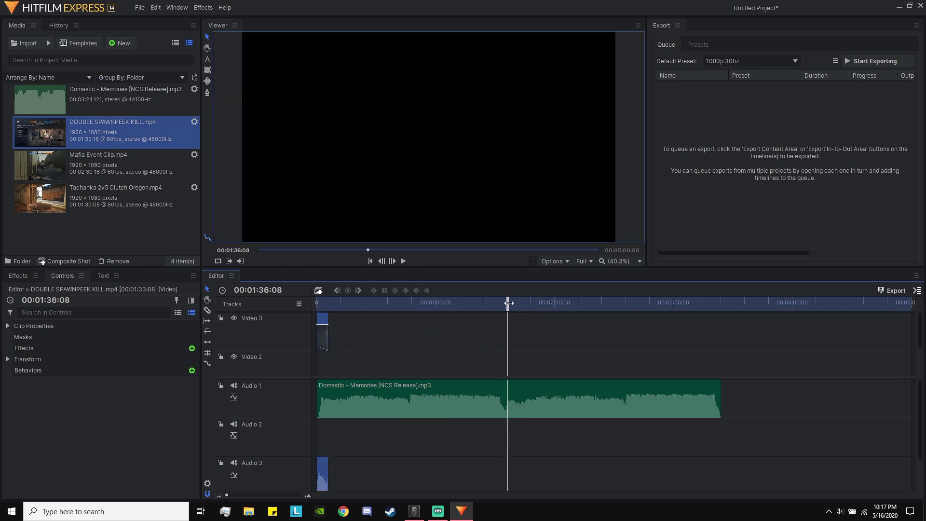
left_click_drag(328, 326, 270, 306)
Check the mixer in Streamlabs OBS, return to HitFilm Express, and raise the music's level slightly while playing the first clip.
mouse_move(366, 402)
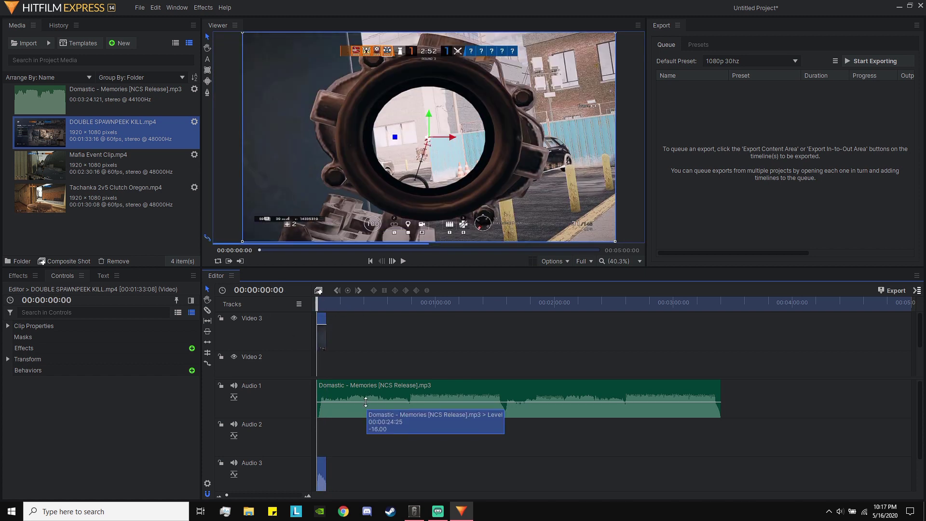
left_click(437, 512)
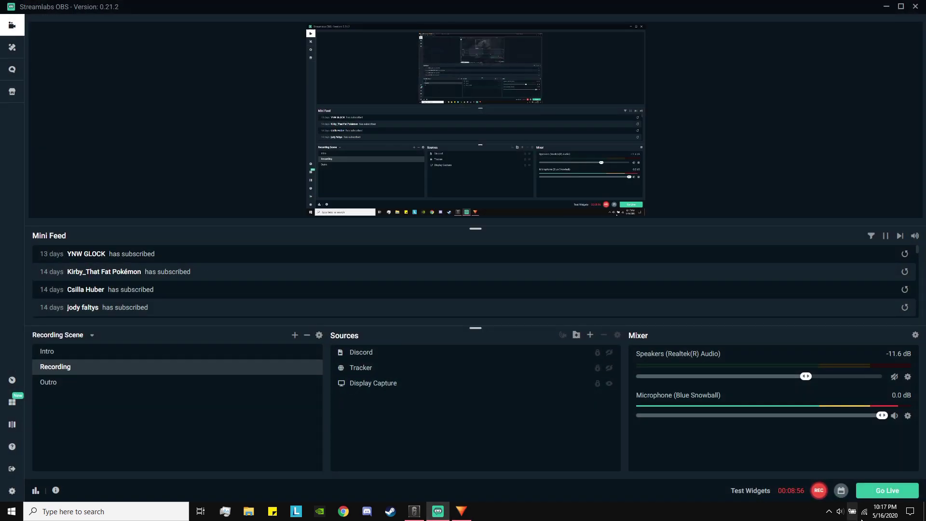
left_click(466, 509)
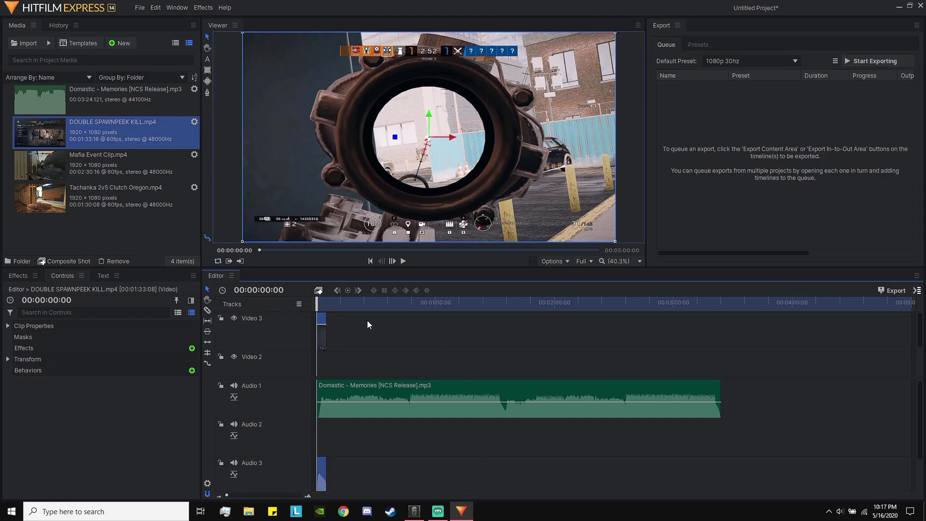
left_click_drag(359, 404, 360, 399)
key("space")
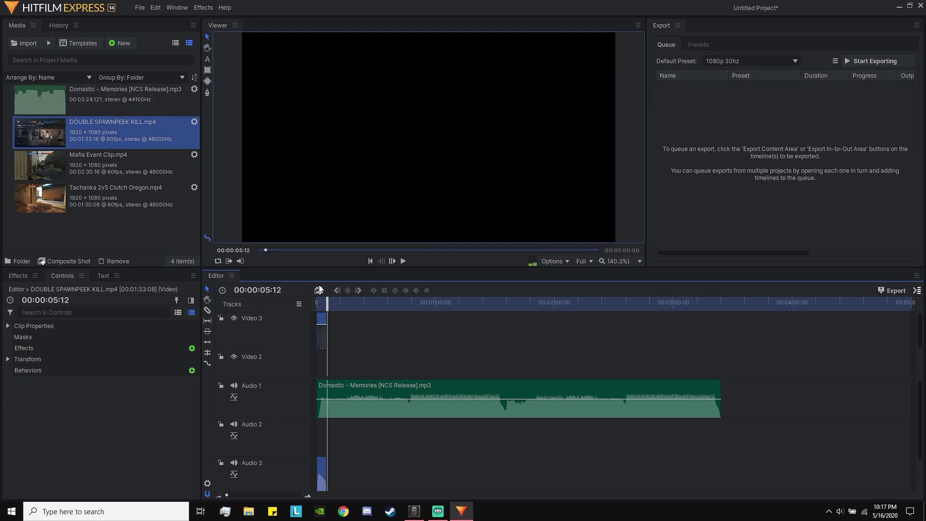
left_click(325, 307)
left_click(324, 308)
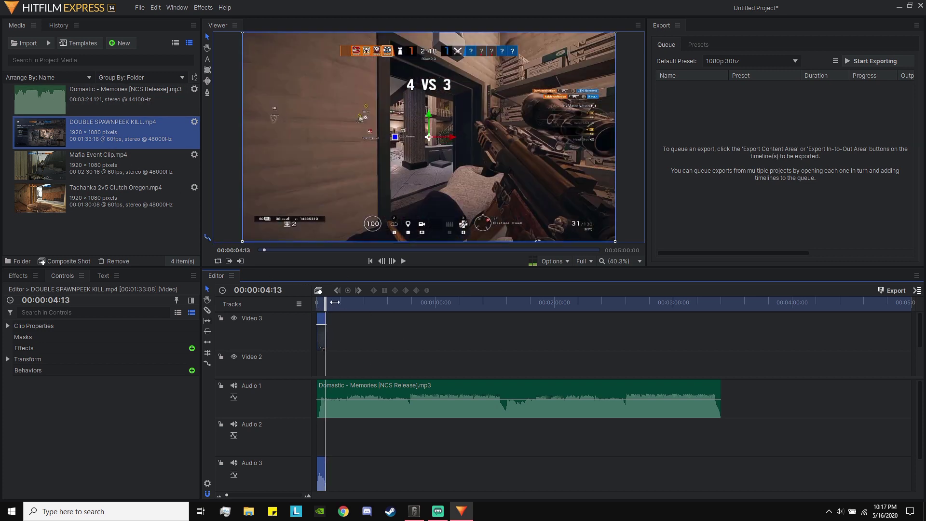
Add Mafia Event Clip.mp4 to Video 3 directly after the first clip, cutting off its opening and closing the gap.
left_click(345, 302)
left_click_drag(97, 159, 329, 325)
scroll(386, 424, "down", 2)
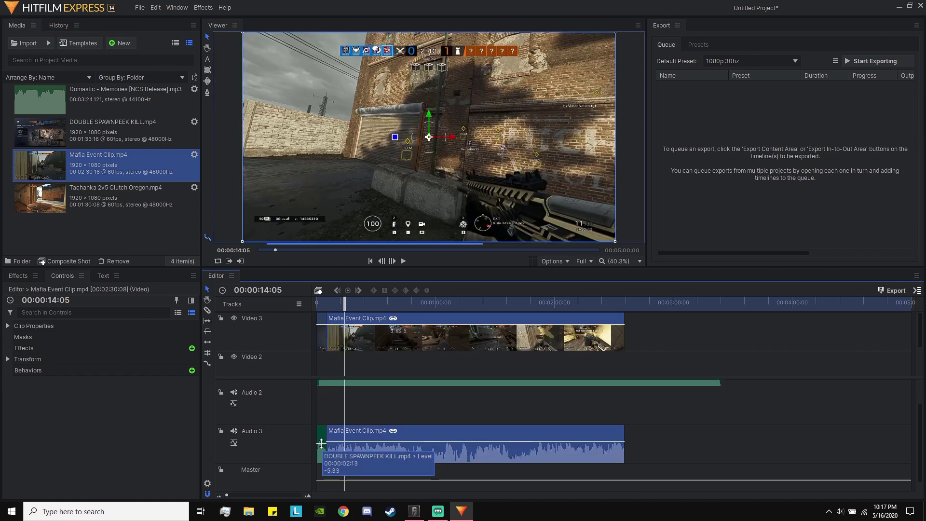
scroll(454, 397, "up", 2)
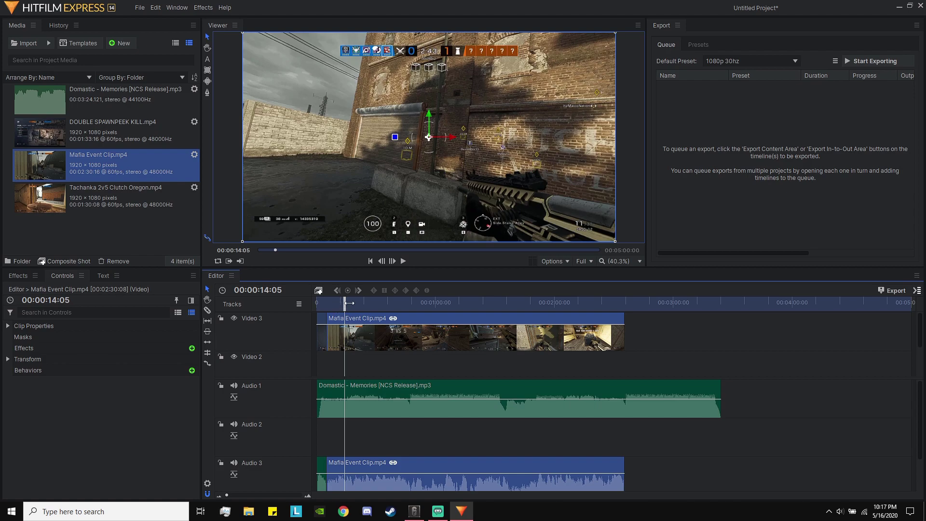
left_click_drag(349, 303, 384, 360)
mouse_move(324, 318)
left_mouse_down()
mouse_move(346, 317)
mouse_move(326, 309)
left_mouse_up()
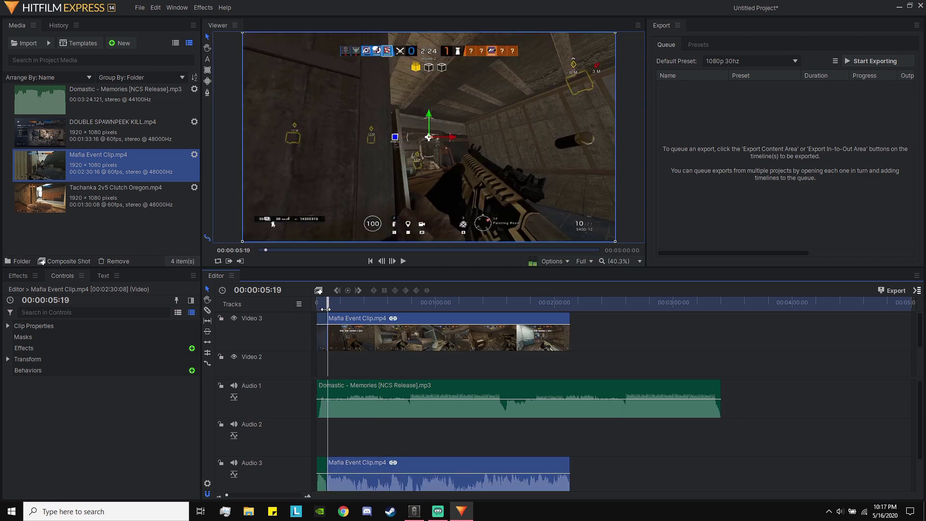
Play the Mafia Event Clip up to 00:00:09:08 and split it there with the Slice tool.
key("space")
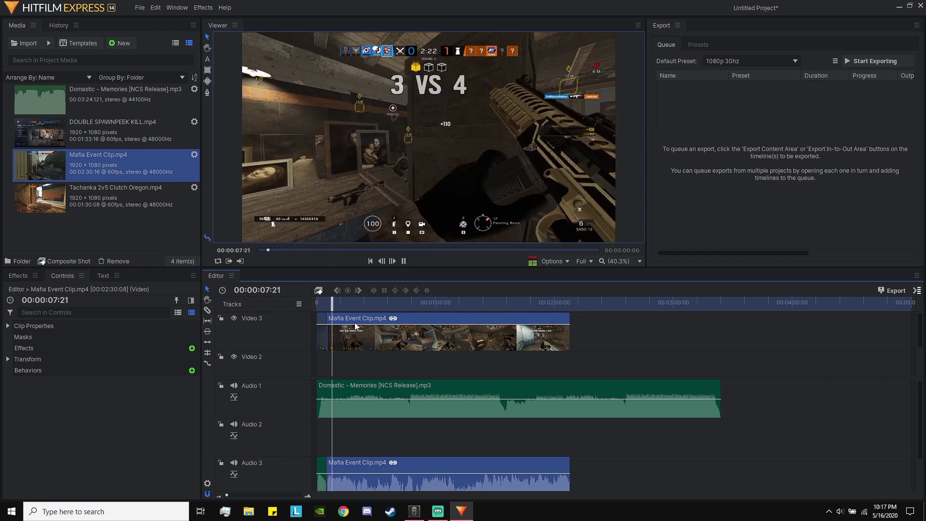
key("space")
key("c")
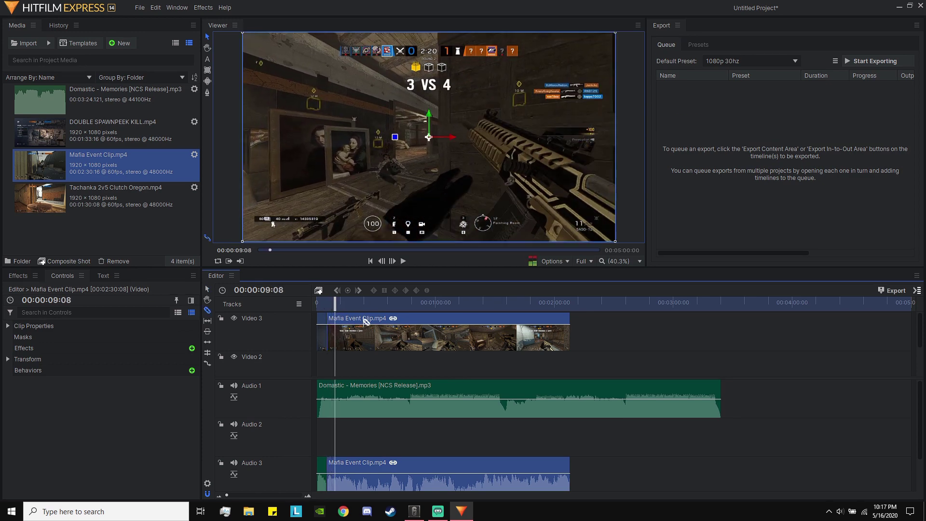
left_click(338, 336)
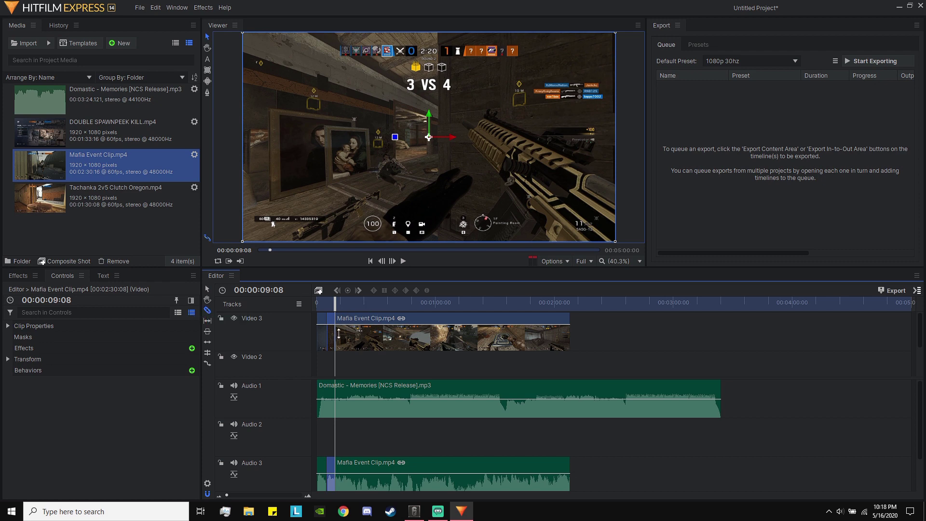
Cut out the Mafia Event Clip footage from 00:00:09:08 to 00:01:30:09 and move the remainder up to close the gap.
left_click_drag(332, 302, 496, 328)
left_click(496, 328)
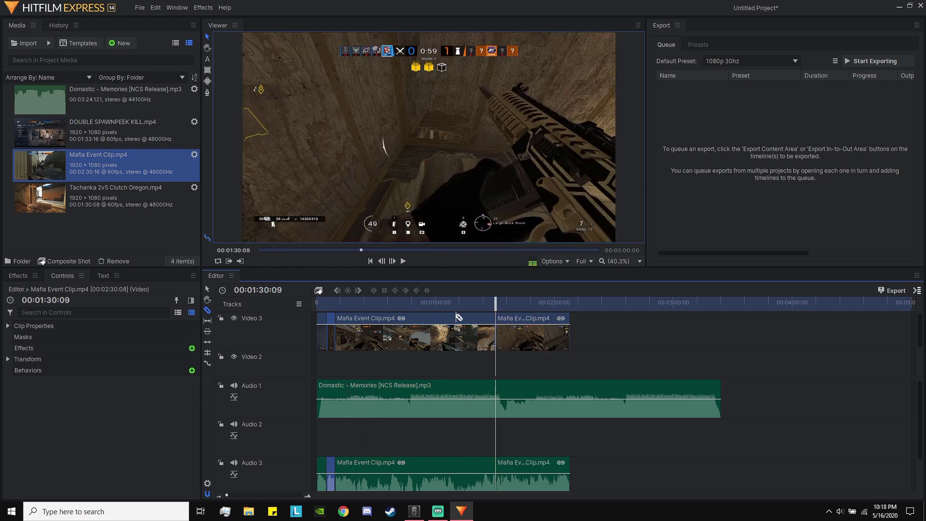
right_click(453, 322)
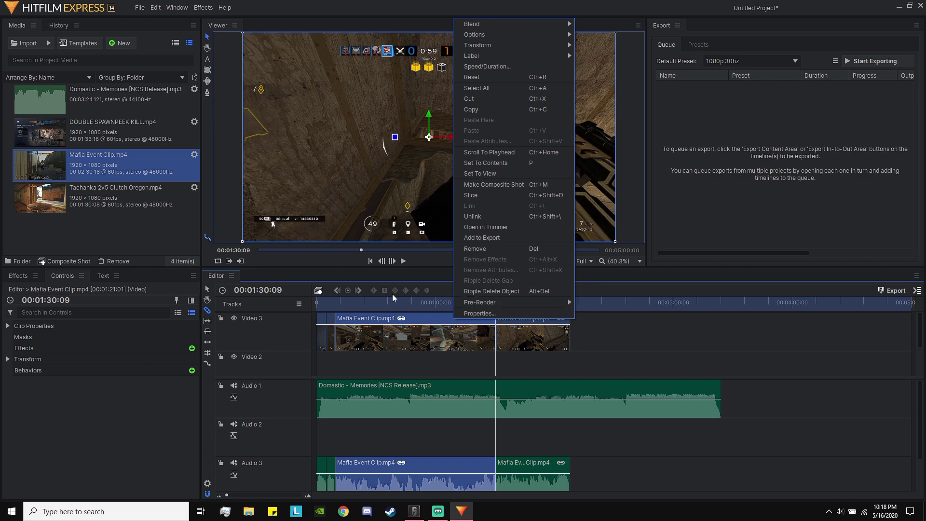
left_click(494, 248)
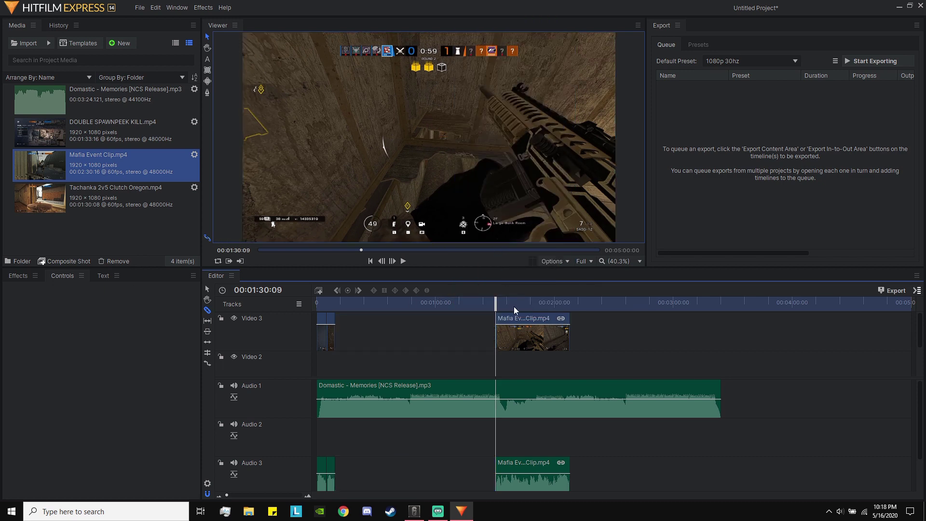
left_click_drag(528, 321, 328, 304)
Play the remaining Mafia Event Clip footage and split it at 00:00:13:01 with the Slice tool.
key("space")
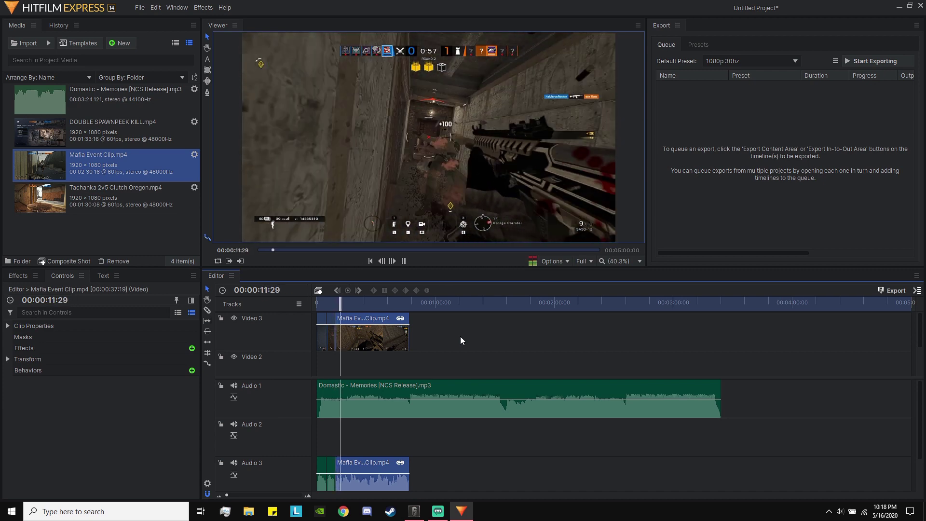
key("space")
key("c")
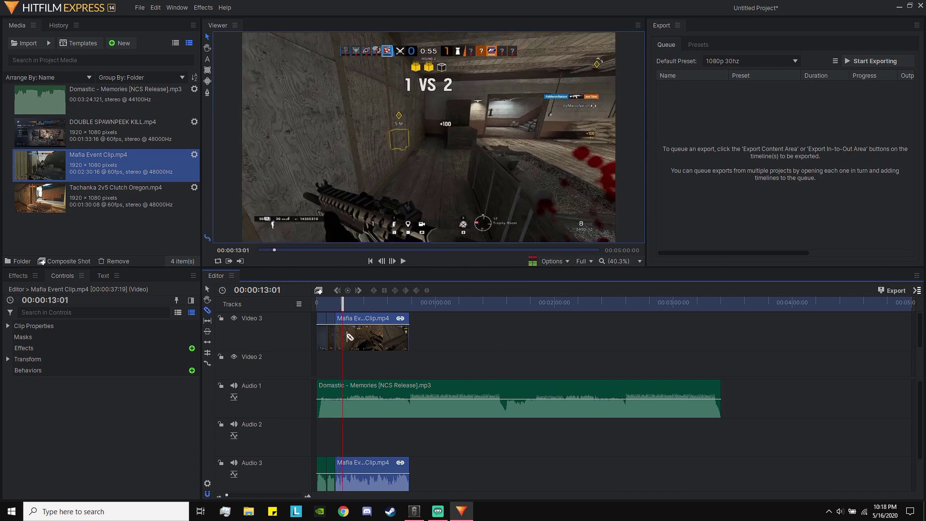
left_click(338, 319)
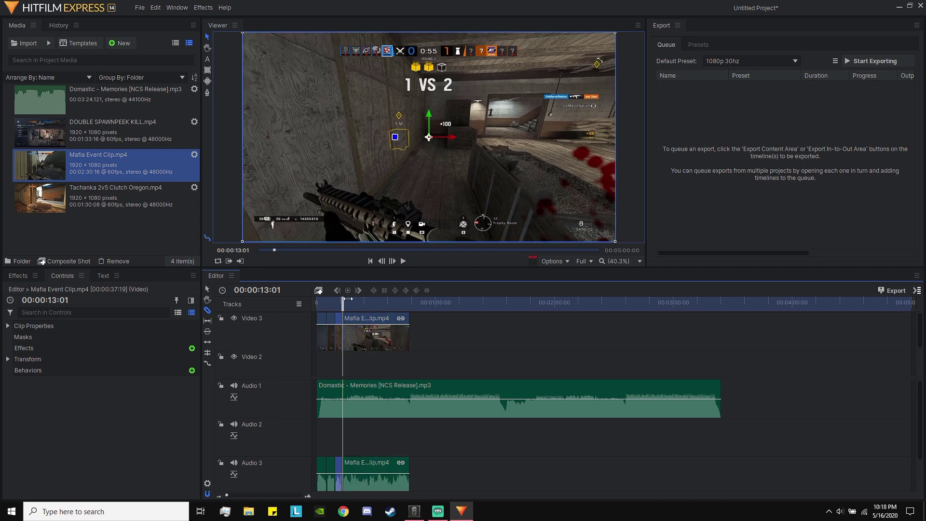
Remove the Mafia Event Clip section from 00:00:13:01 to 00:00:16:13 and slide the remaining footage left against the previous piece.
mouse_move(341, 302)
left_mouse_down()
mouse_move(362, 302)
mouse_move(348, 302)
left_mouse_up()
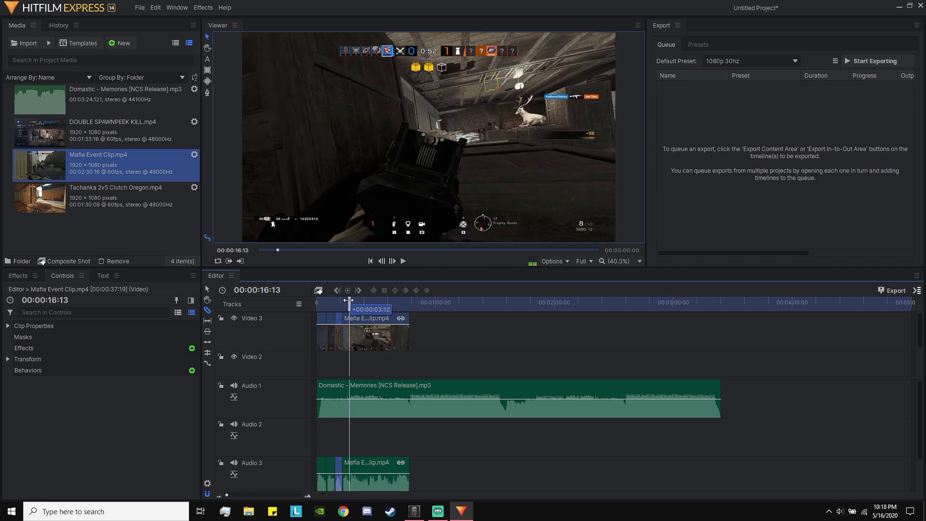
left_click(353, 318)
right_click(348, 318)
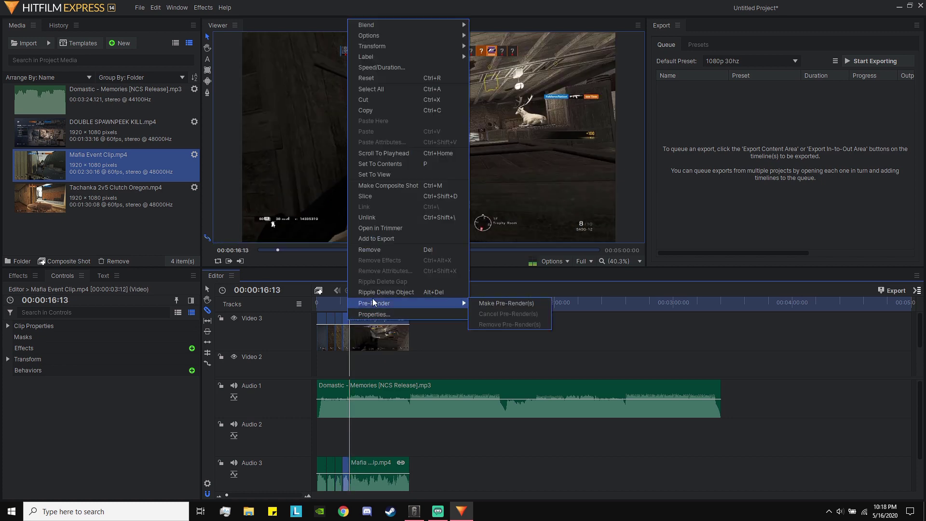
left_click(375, 249)
left_click_drag(361, 321, 343, 297)
Play the last Mafia Event Clip piece, cut out the 00:00:14:03 stretch ending at 00:00:31:09, and close the gap.
key("space")
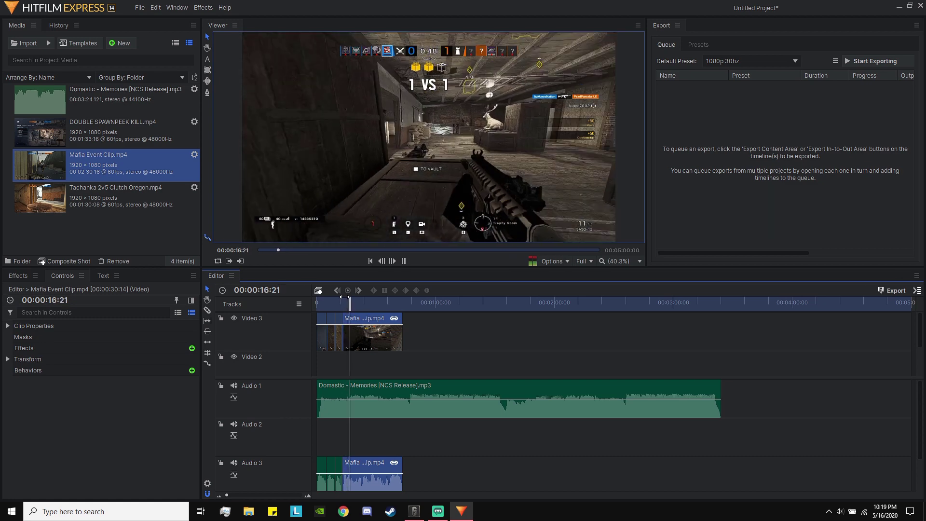
left_click(351, 303)
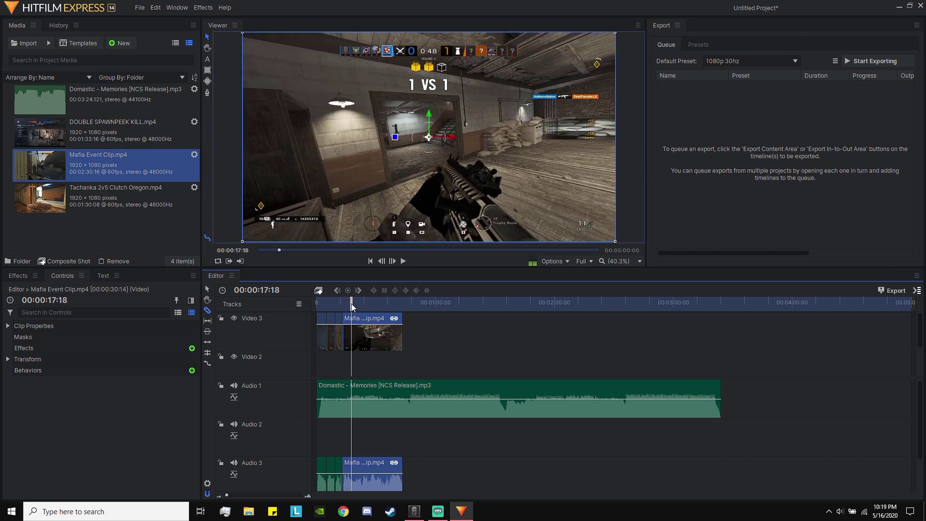
left_click_drag(357, 303, 380, 309)
left_click(379, 330)
right_click(365, 319)
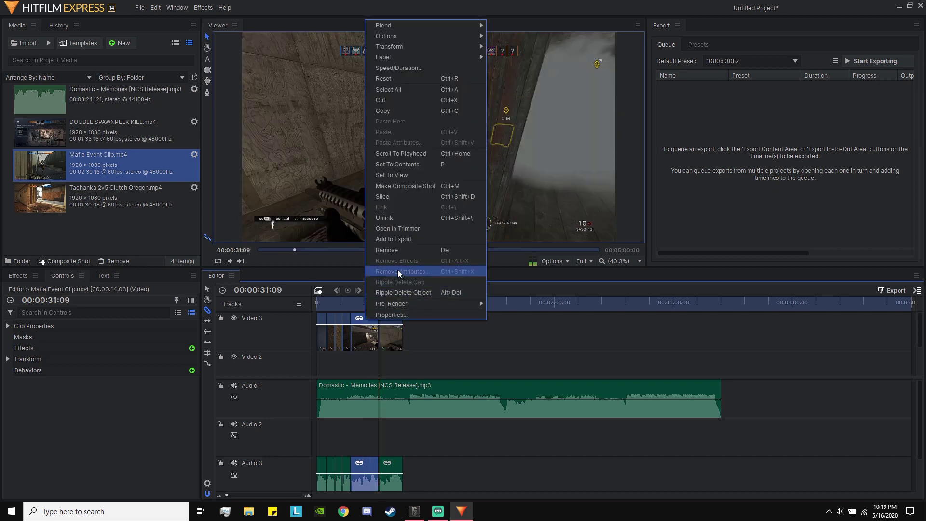
left_click(395, 250)
left_click_drag(389, 318, 361, 316)
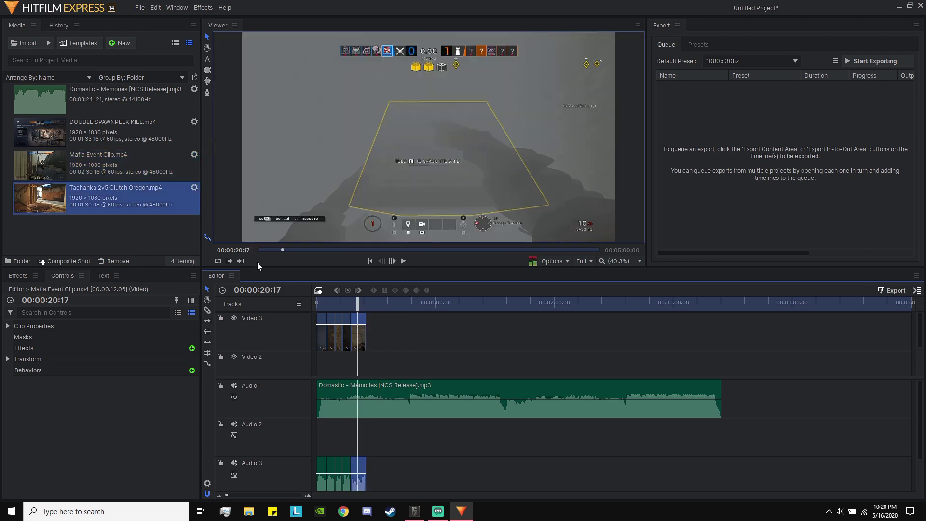
Add the Cross Zoom video transition to the last cut between the Mafia Event Clip pieces on Video 3.
left_click(19, 276)
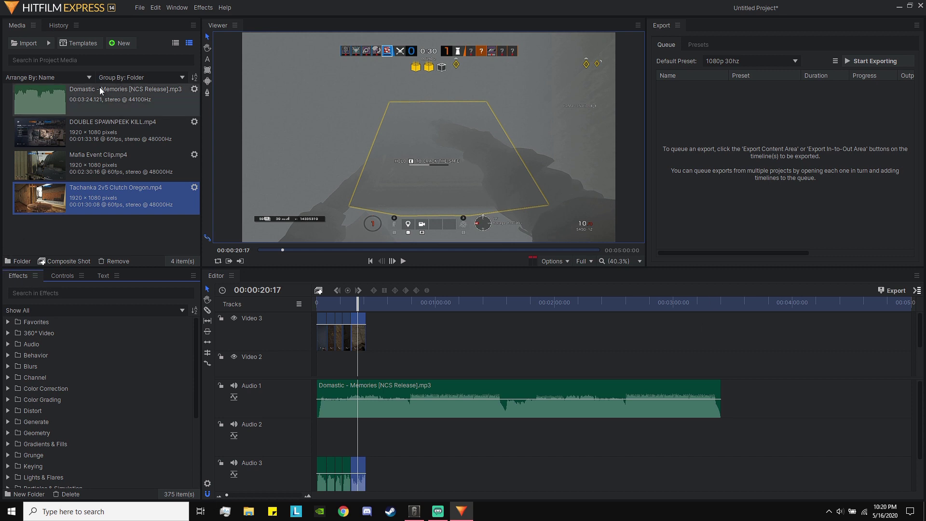
scroll(10, 340, "down", 5)
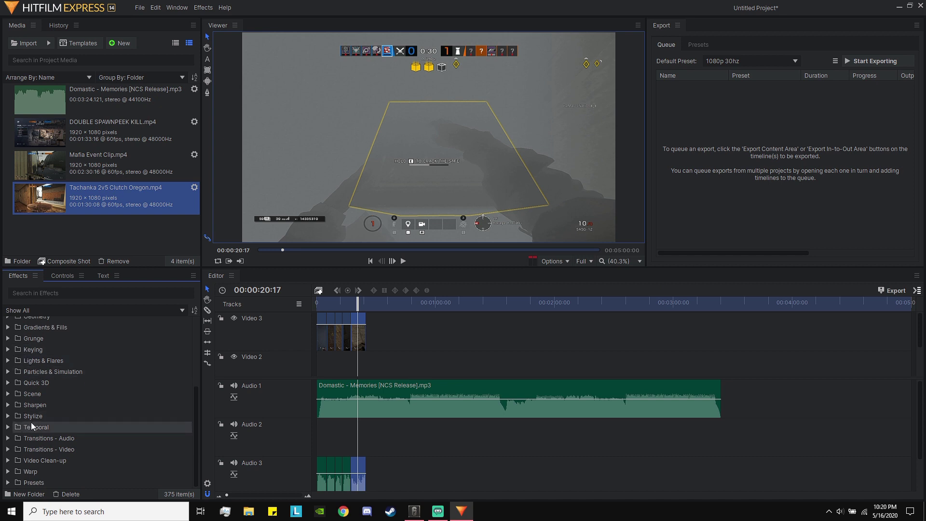
left_click(8, 450)
scroll(39, 443, "down", 2)
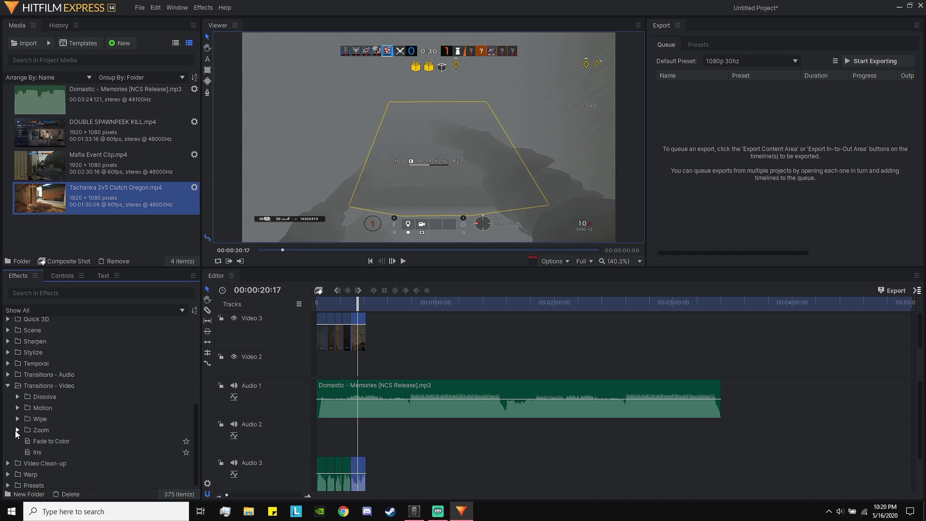
left_click(17, 430)
left_click_drag(63, 442, 356, 328)
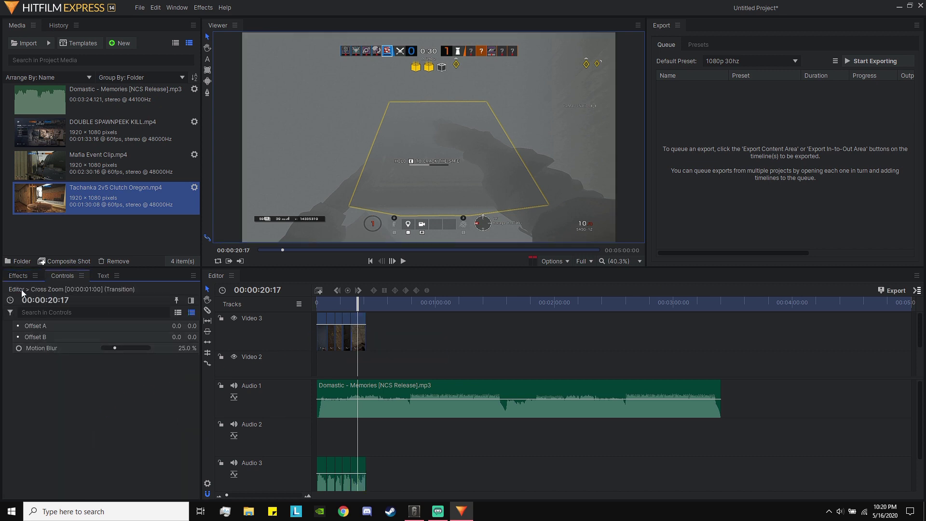
Add Cross Zoom transitions to the first two cuts on Video 3 and play back the first one.
left_click(18, 275)
left_click_drag(90, 443, 328, 336)
left_click(18, 276)
left_click_drag(79, 440, 337, 337)
left_click(17, 276)
mouse_move(79, 441)
left_mouse_down()
mouse_move(363, 330)
mouse_move(328, 302)
left_mouse_up()
key("space")
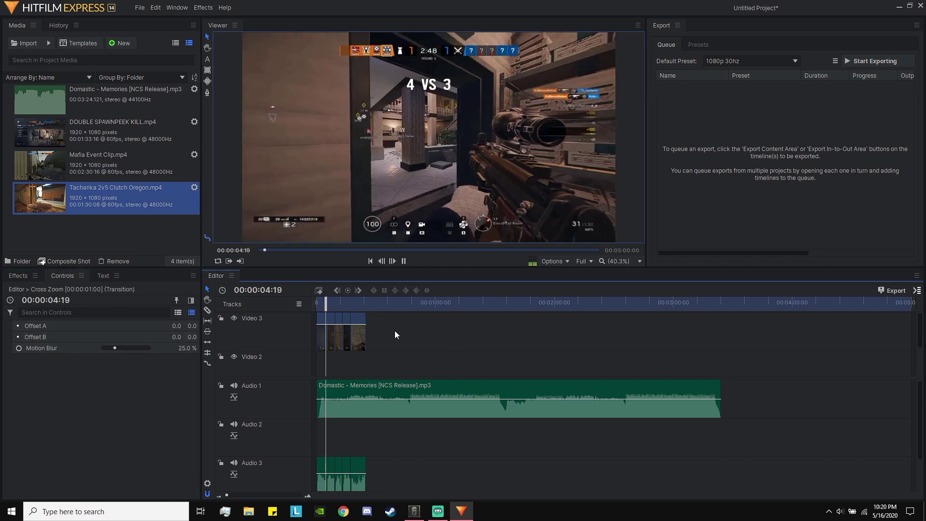
key("space")
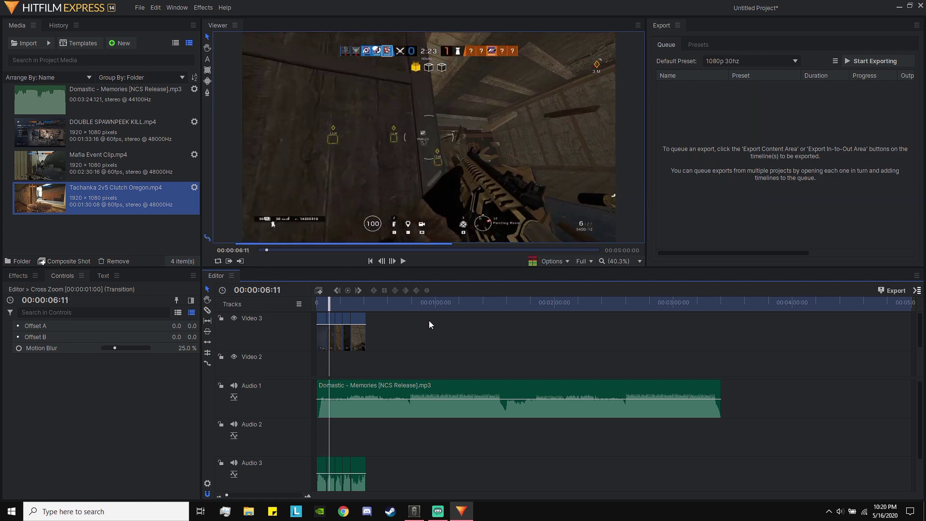
Browse the effect categories and look through the Blurs effects.
left_click(18, 275)
left_click(7, 386)
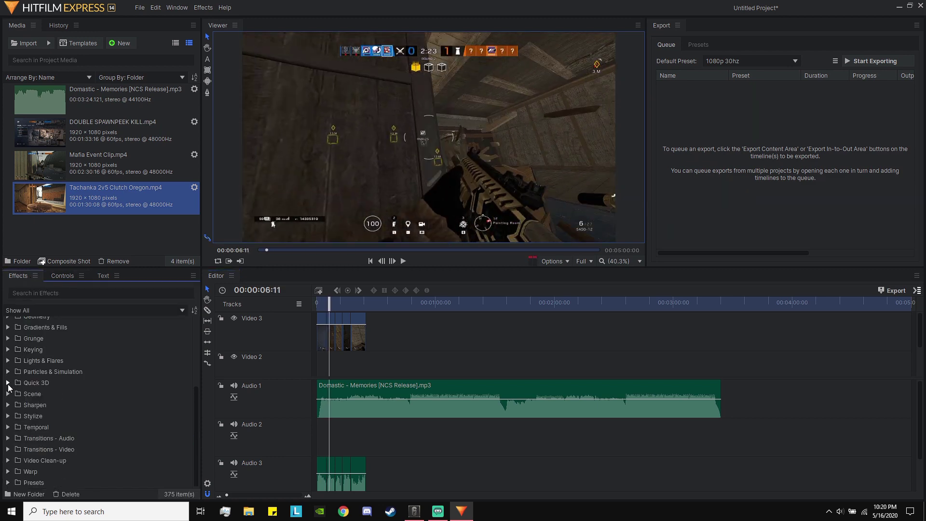
scroll(10, 376, "up", 6)
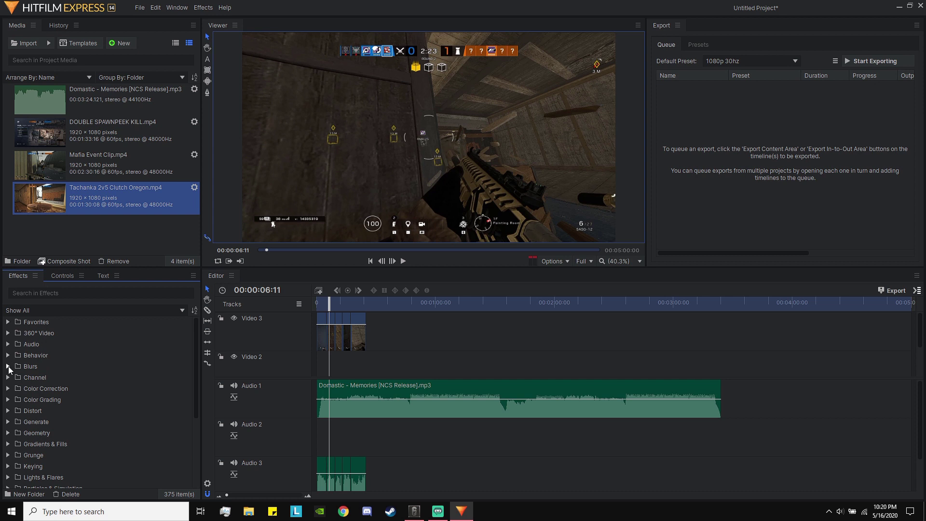
left_click(8, 368)
left_click_drag(53, 398, 116, 382)
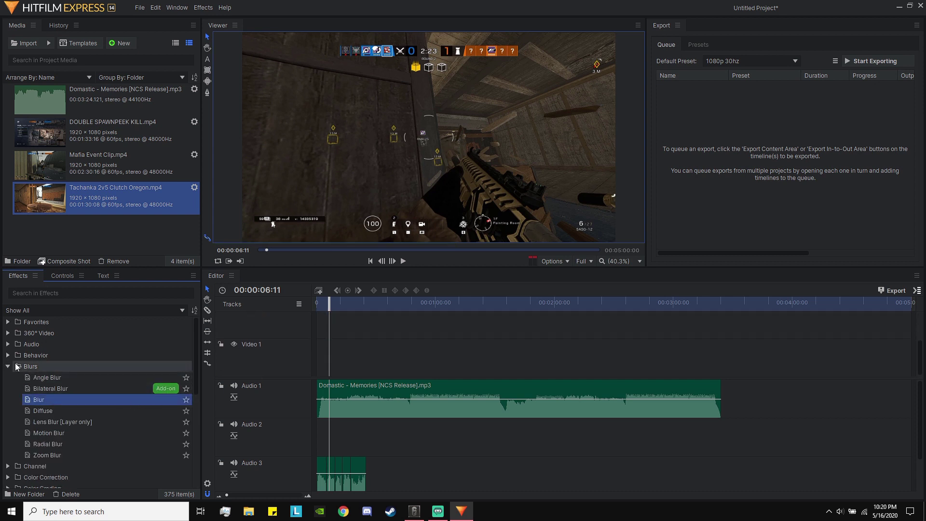
left_click(7, 366)
scroll(392, 364, "up", 2)
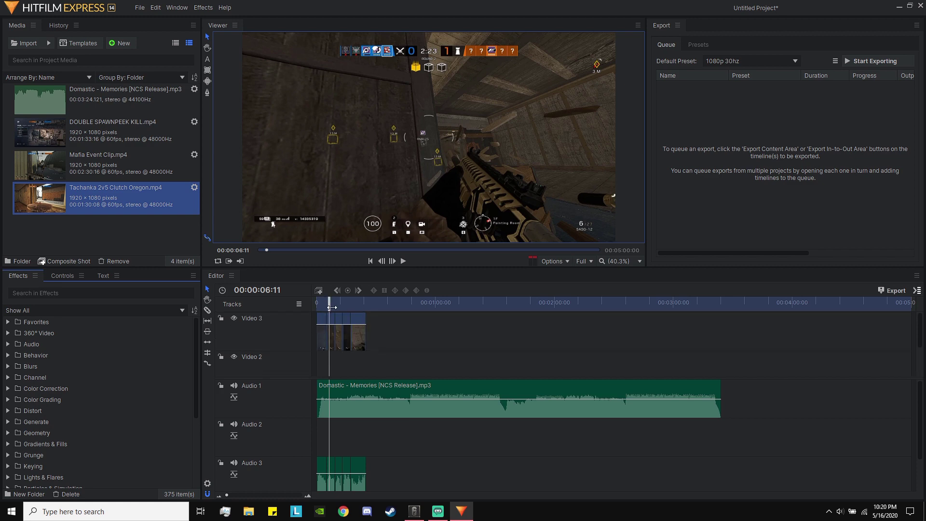
Trim the end of the Domastic - Memories music to the last clip's end and copy the timecode 00:00:24:26.
left_click_drag(332, 307, 366, 307)
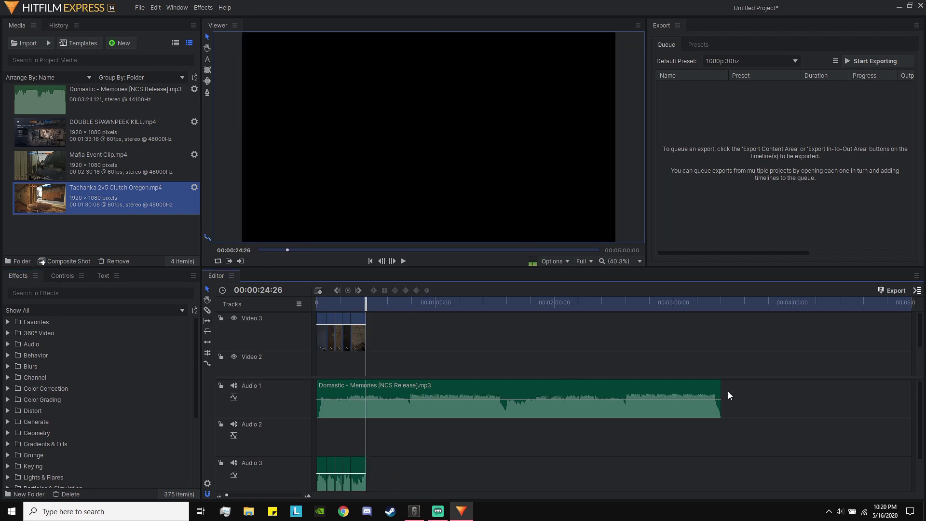
left_click_drag(721, 396, 370, 392)
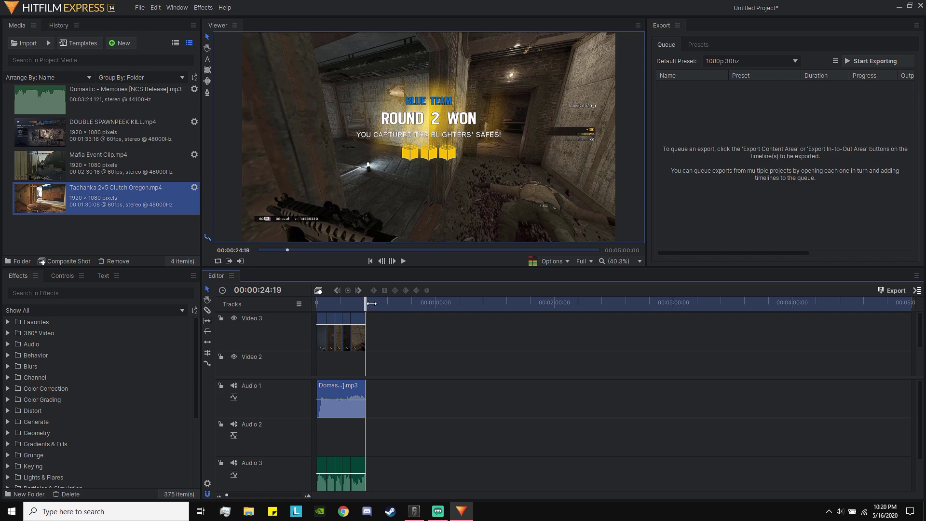
left_click(271, 290)
key("ctrl+c")
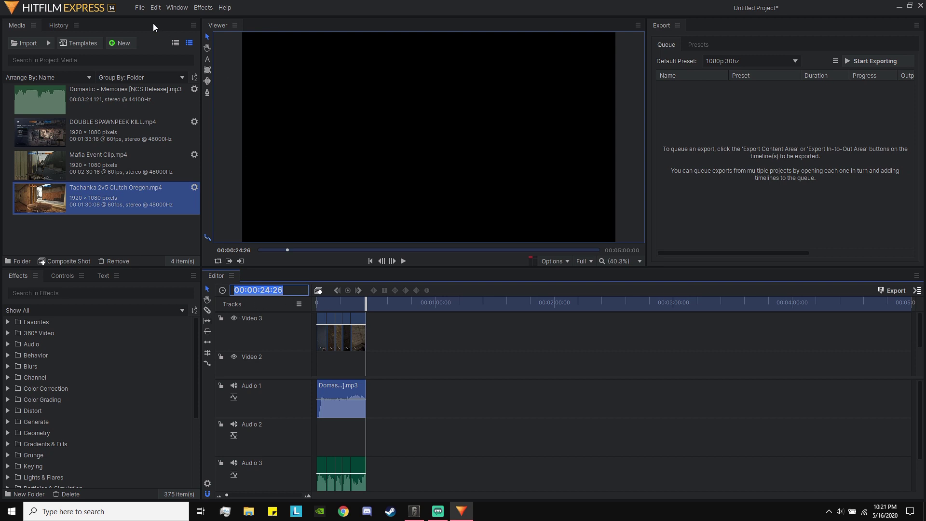
Set the project duration to 00:00:24:26 in the project settings and return the playhead to the start.
left_click(140, 8)
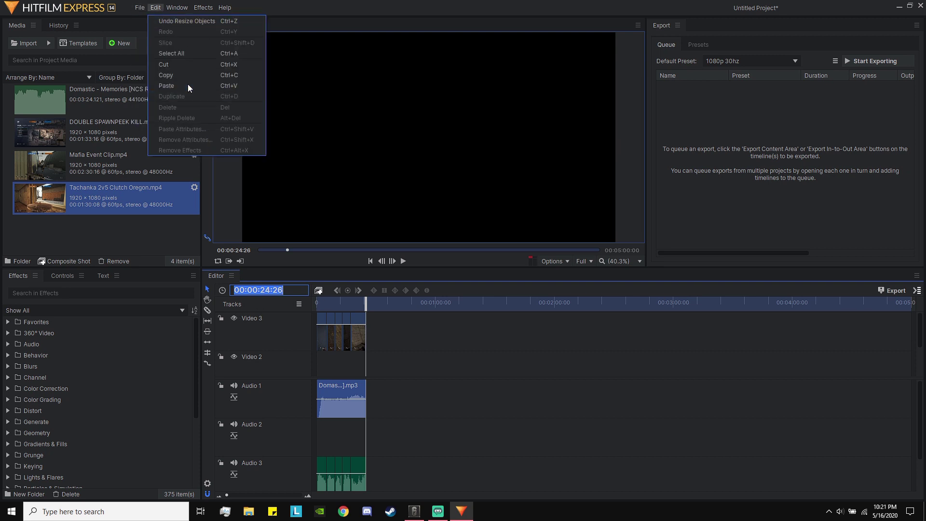
left_click(167, 88)
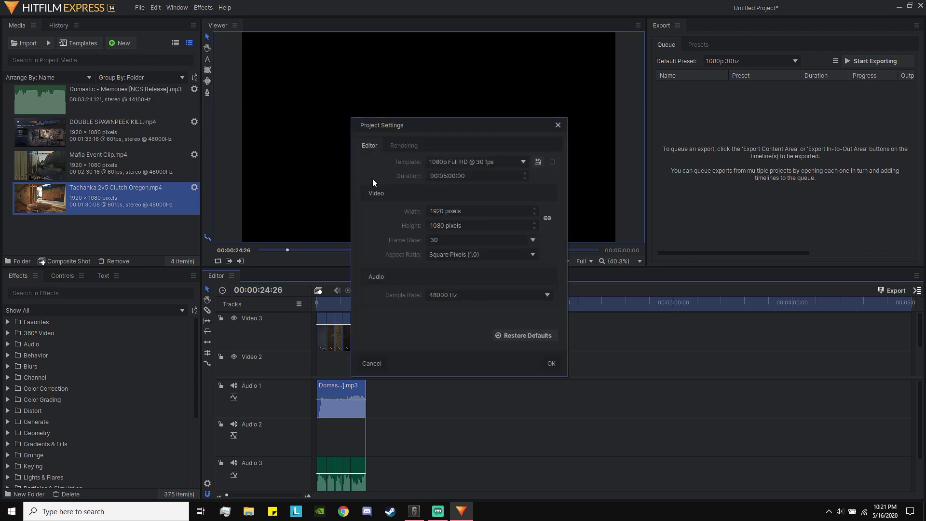
left_click(442, 176)
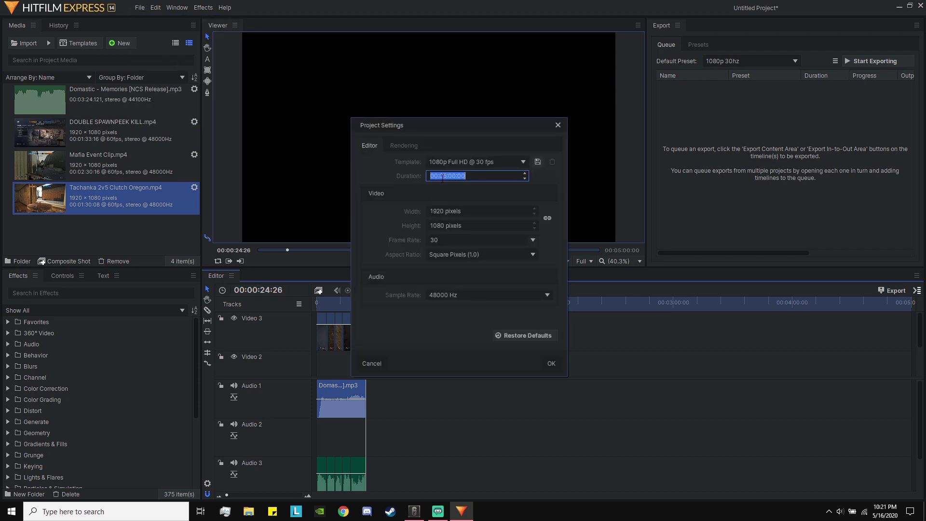
key("ctrl+v")
left_click(551, 364)
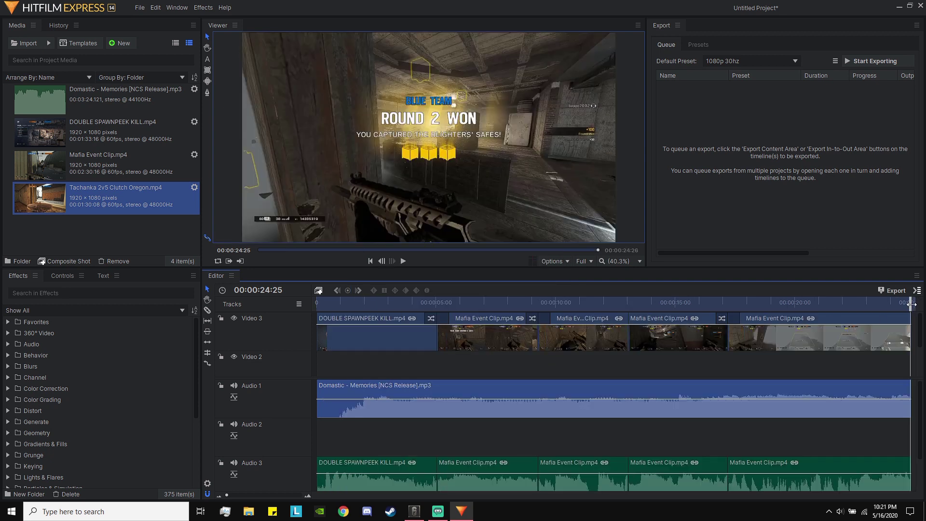
key("Home")
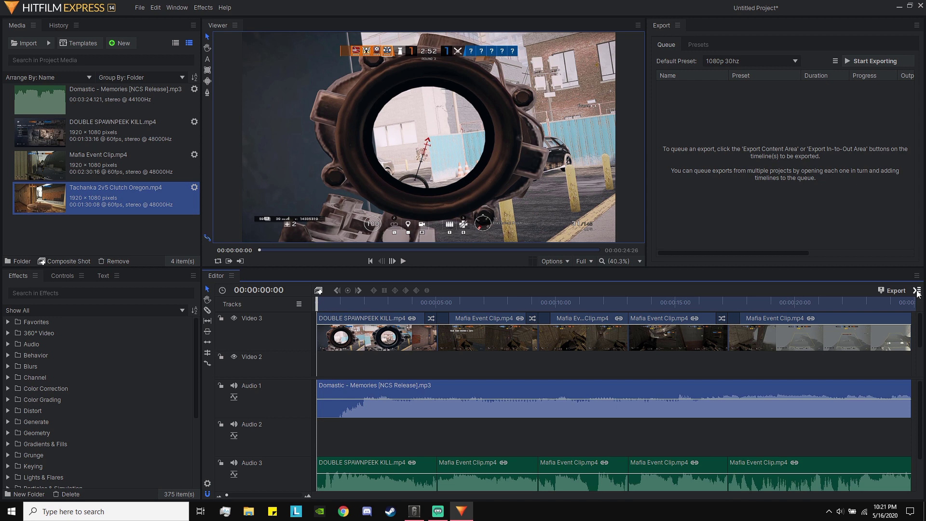
Look through the export presets and make the 1080p 60hz user preset the default.
left_click(697, 42)
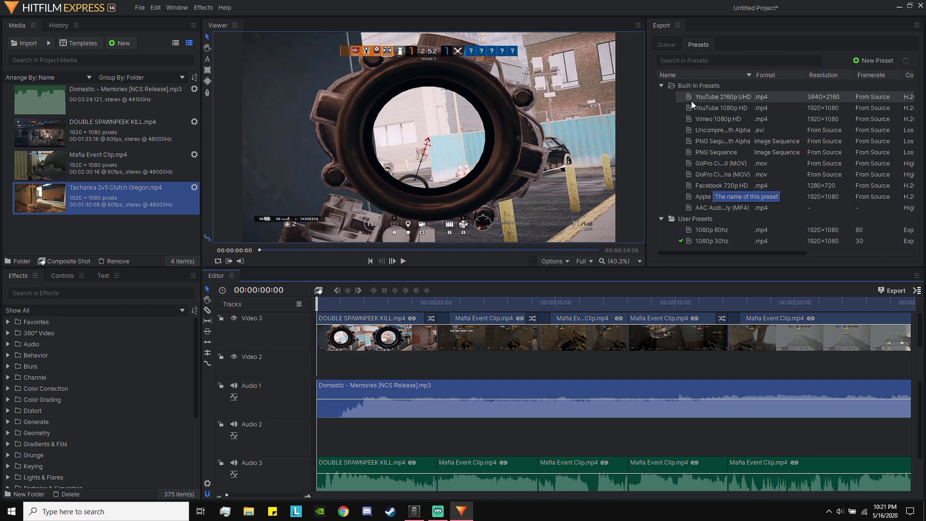
right_click(719, 107)
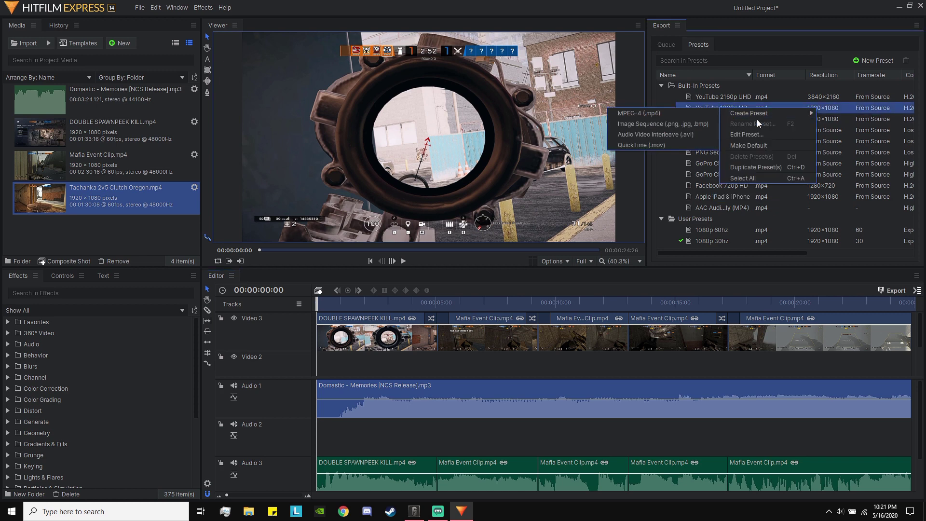
left_click(705, 107)
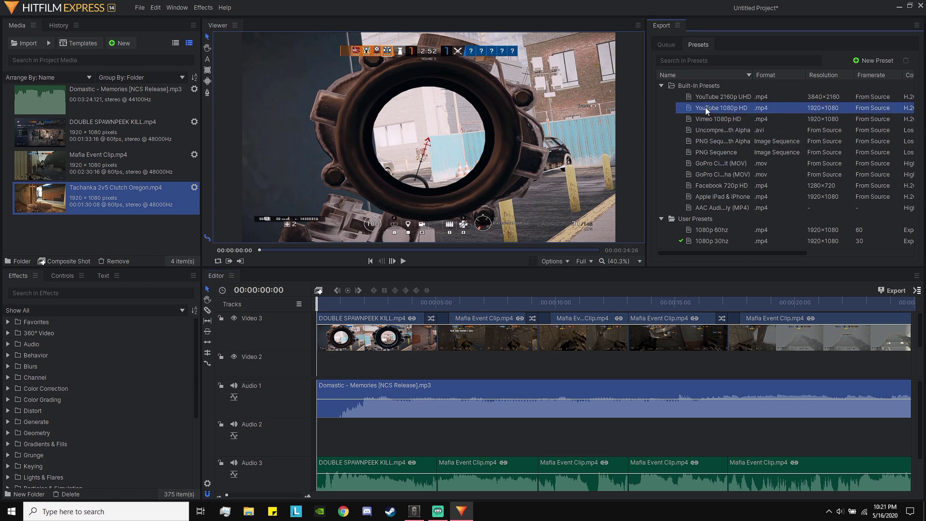
right_click(718, 231)
mouse_move(746, 237)
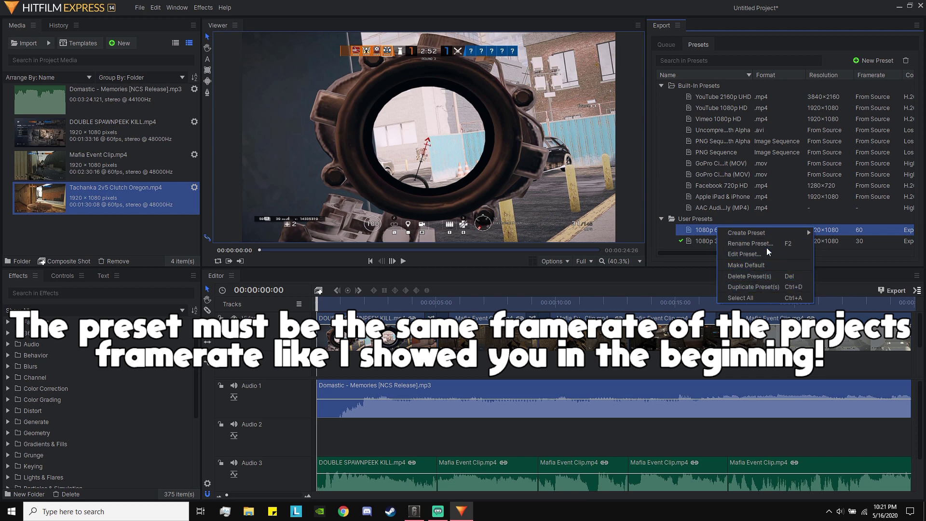
left_click(752, 265)
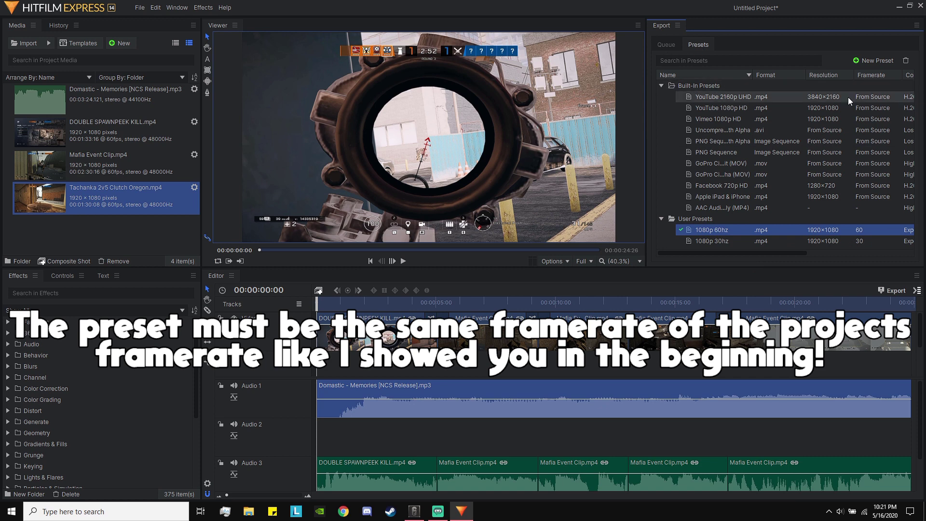
Check the formats offered for a new export preset and export the timeline's contents immediately using the default 1080p 60hz preset.
left_click(871, 60)
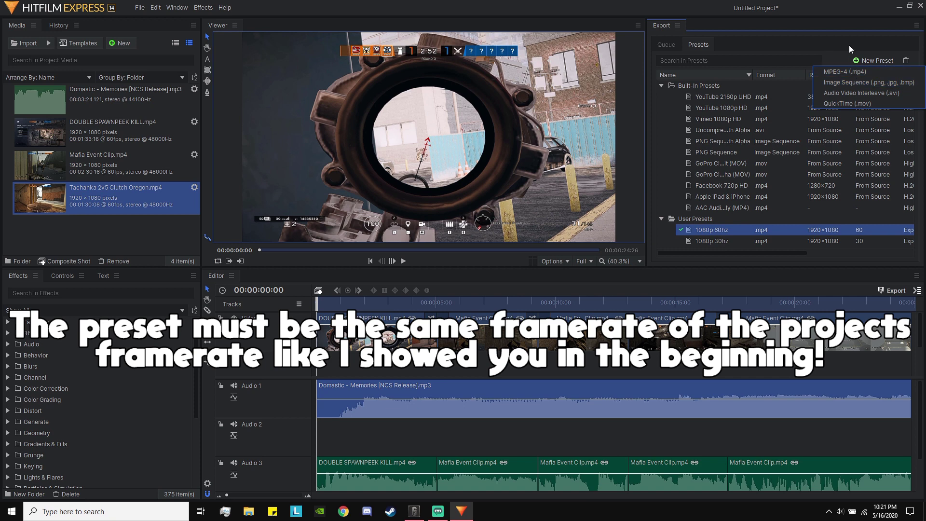
left_click(835, 52)
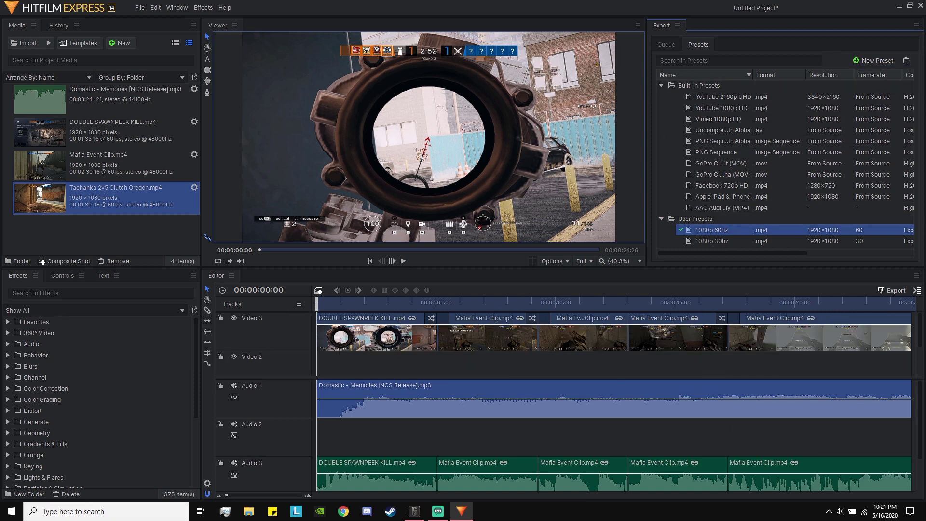
left_click(918, 292)
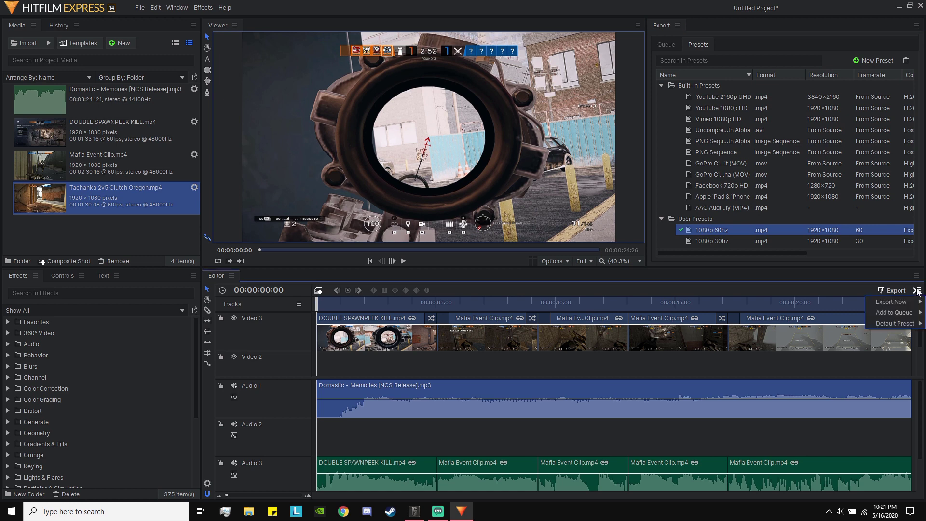
mouse_move(919, 303)
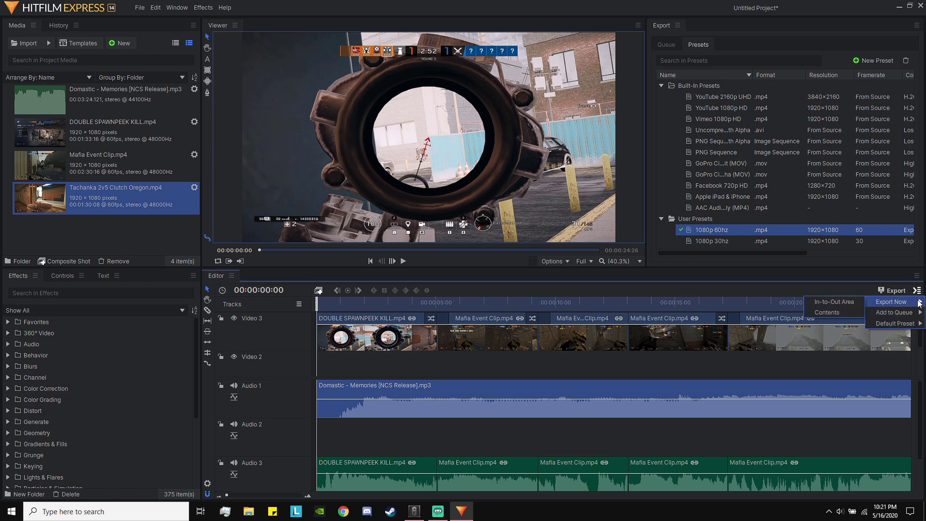
left_click(839, 312)
left_click(670, 43)
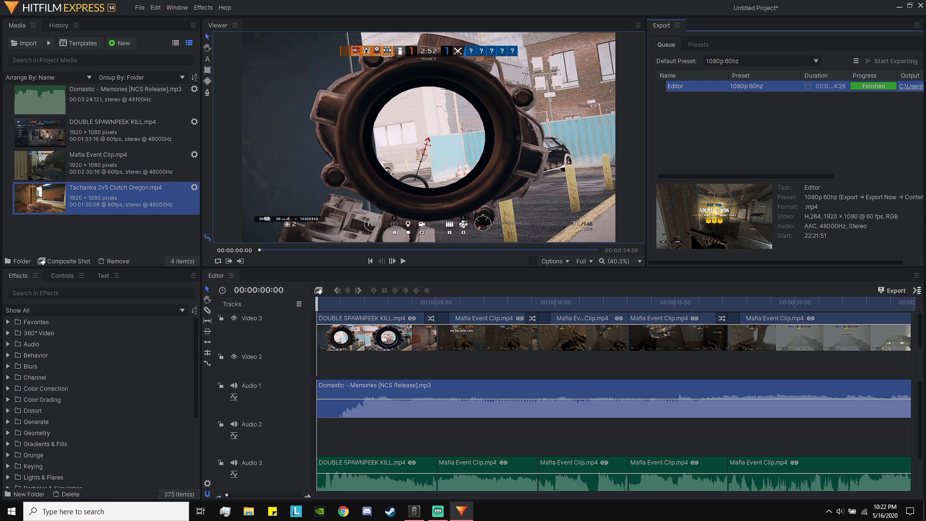
Reveal the finished export in its output folder and quit HitFilm Express, discarding the unsaved project changes.
right_click(779, 91)
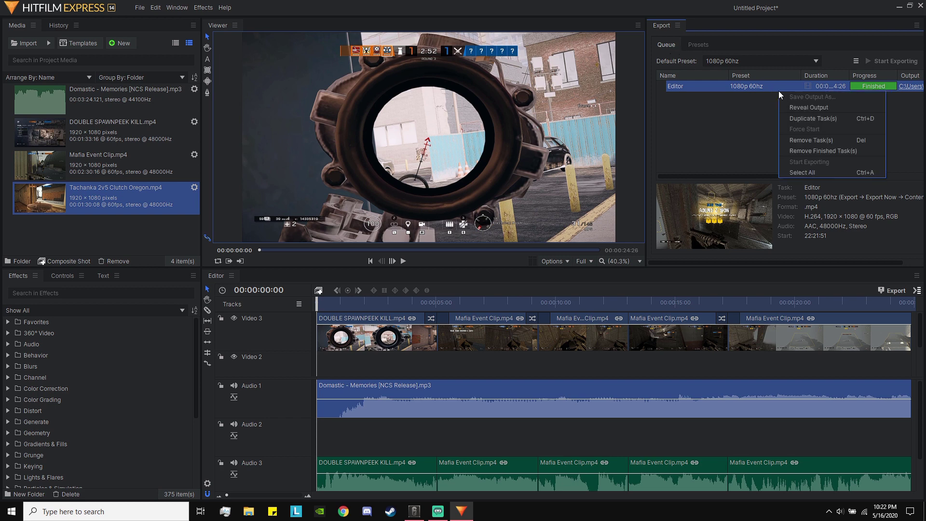
left_click(814, 106)
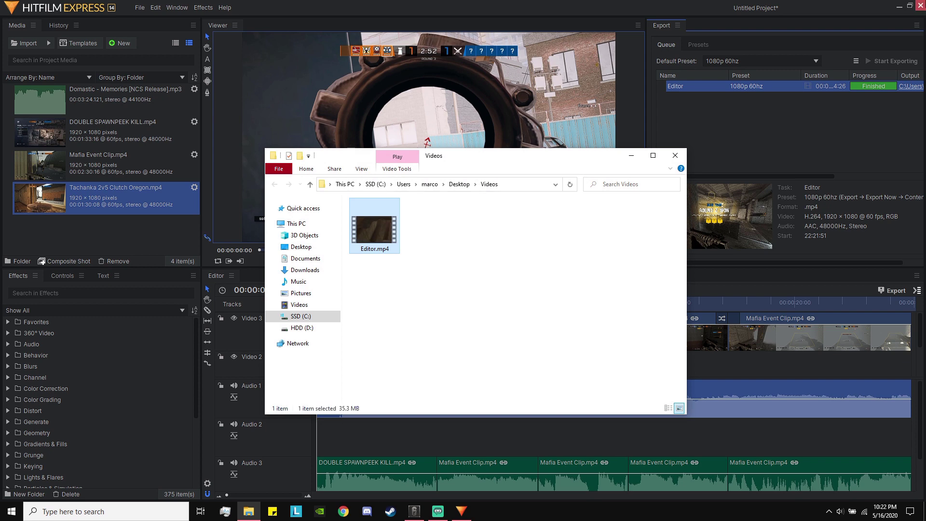
key("alt+F4")
key("alt+F4")
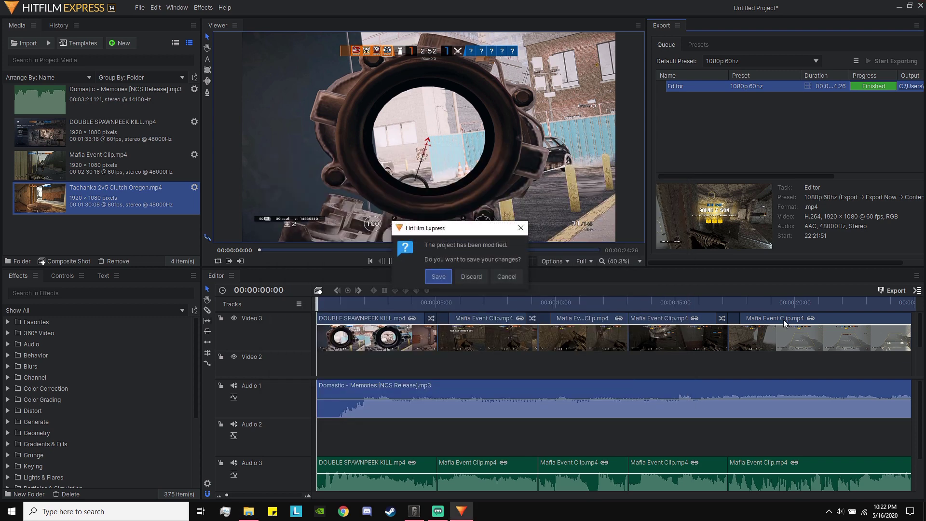
left_click(470, 277)
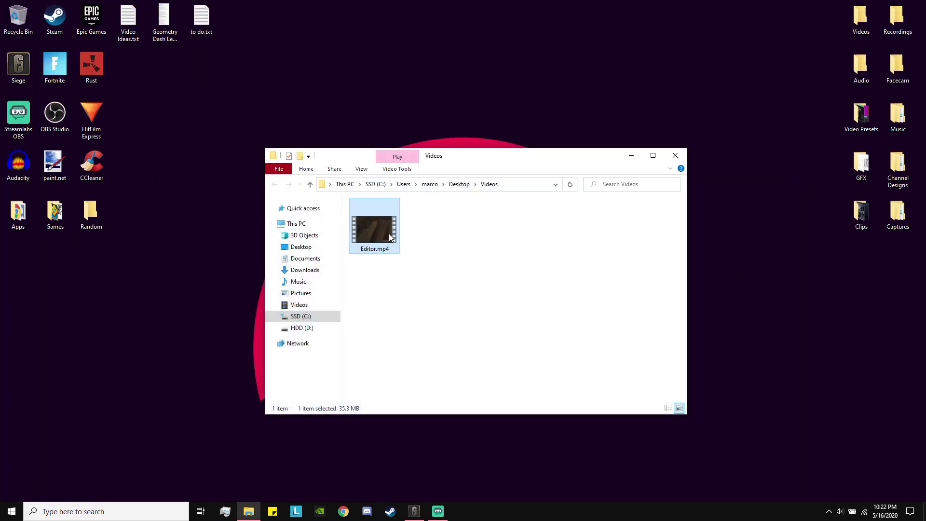
Move Editor.mp4 from the Videos folder onto the desktop and close the folder window.
left_click_drag(379, 224, 16, 260)
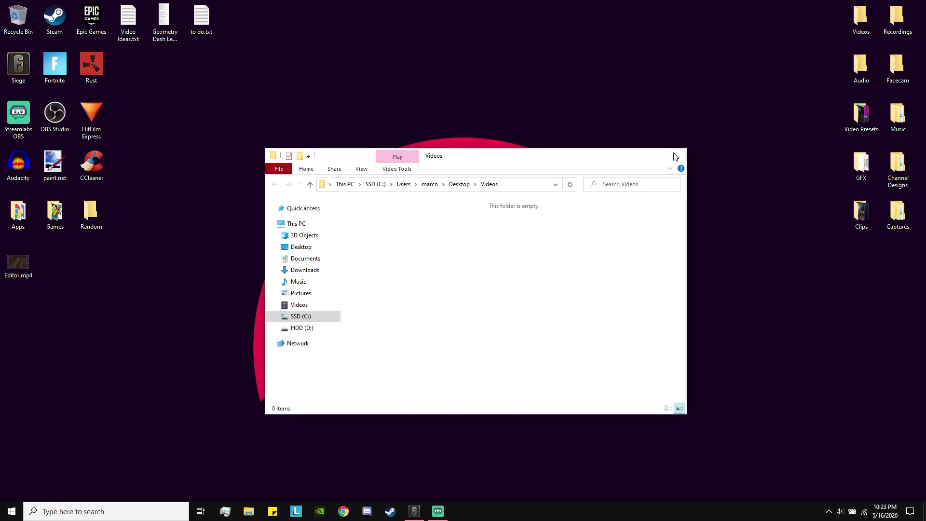
left_click(675, 155)
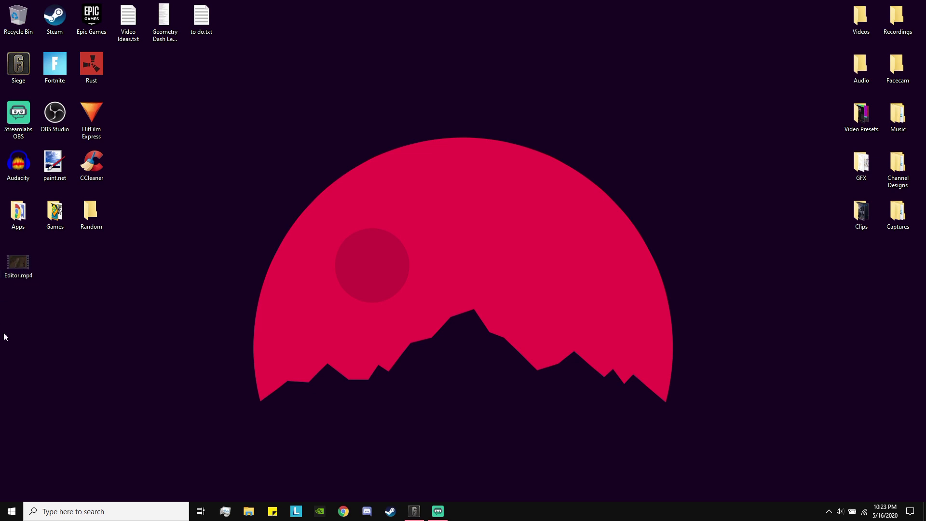
Delete Editor.mp4 from the desktop and empty the Recycle Bin to remove the file permanently.
left_click(14, 256)
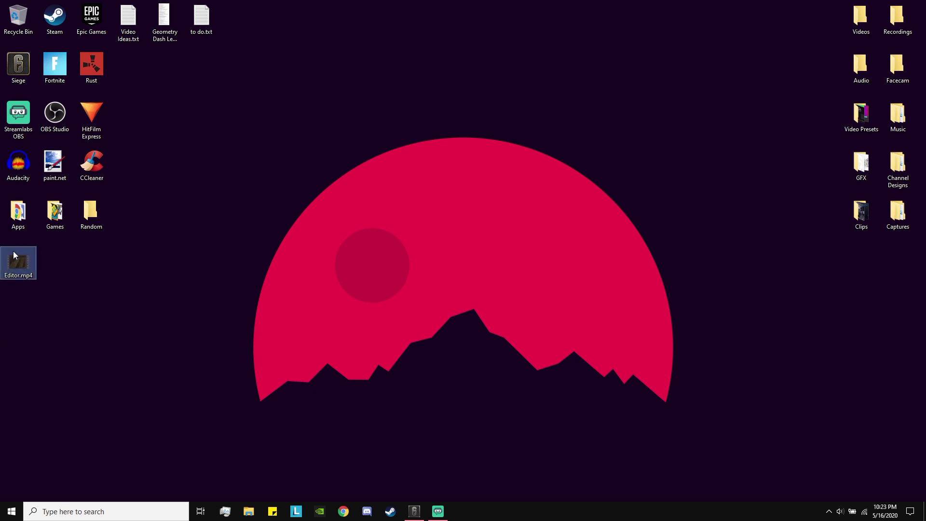
mouse_move(16, 258)
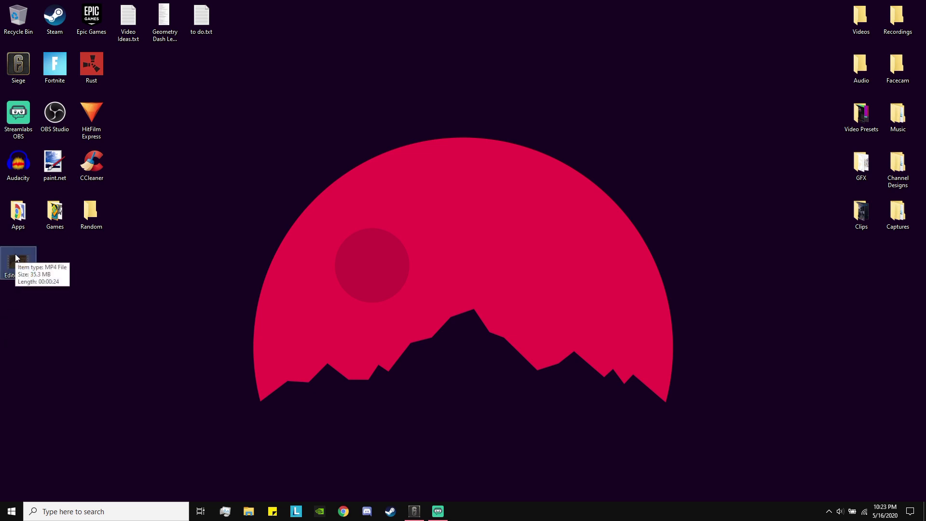
left_click(18, 15)
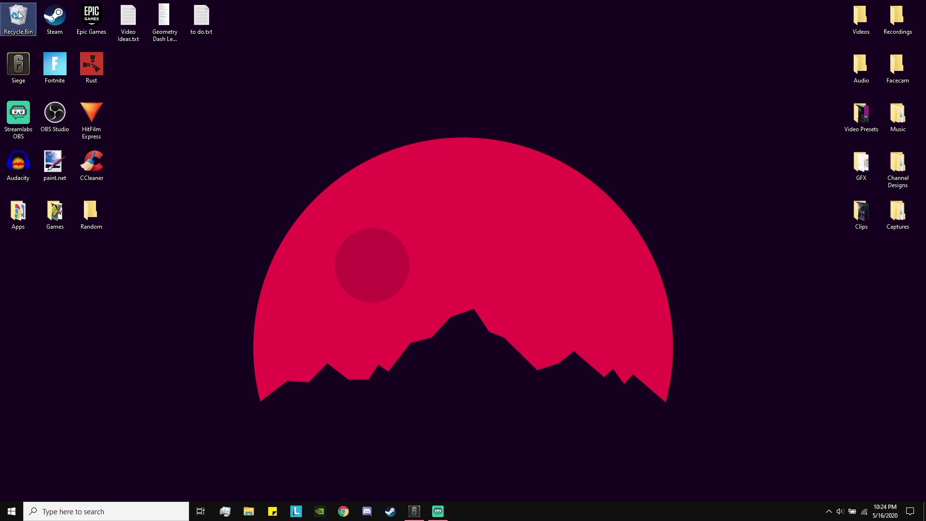
right_click(17, 13)
left_click(51, 29)
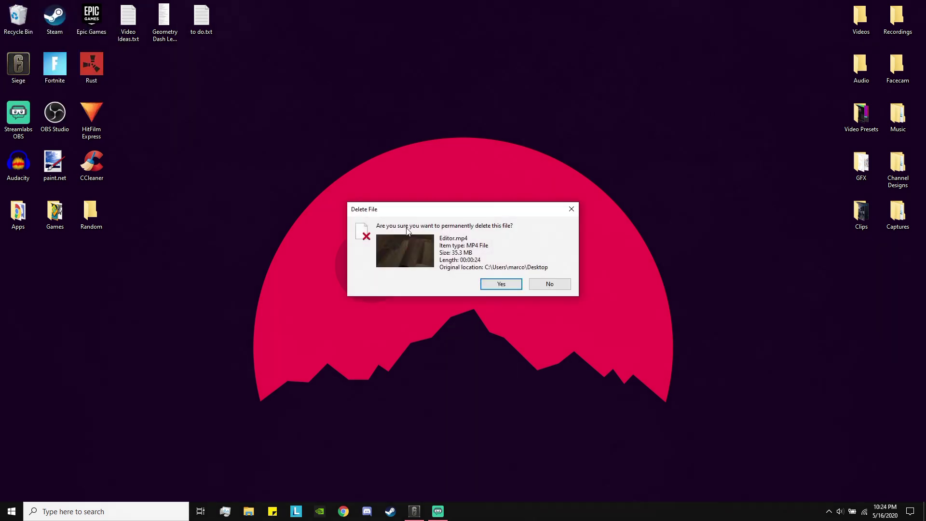
left_click(498, 283)
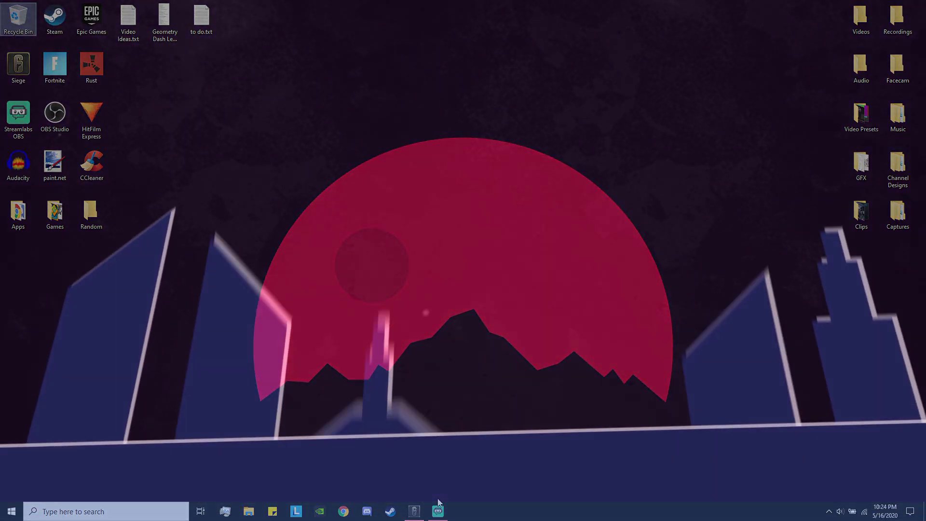